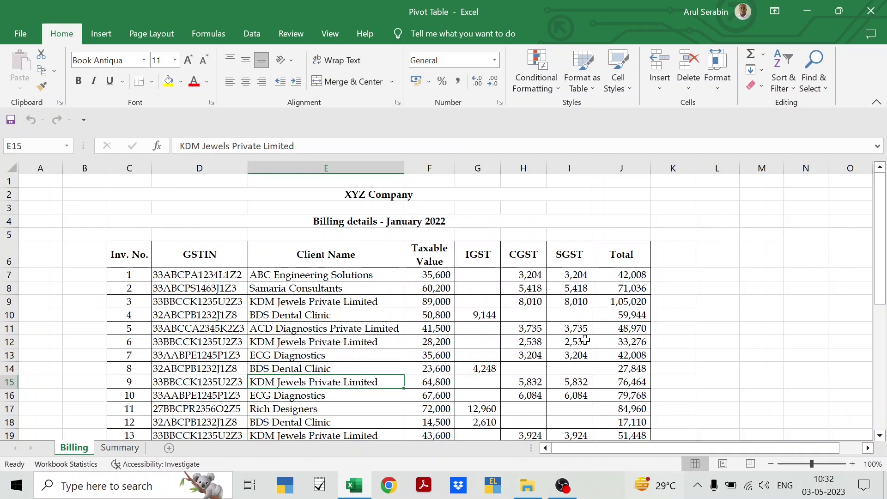
Compare the Billing data with the empty Summary table by switching between the two sheets.
scroll(585, 340, "down", 3)
scroll(586, 341, "down", 4)
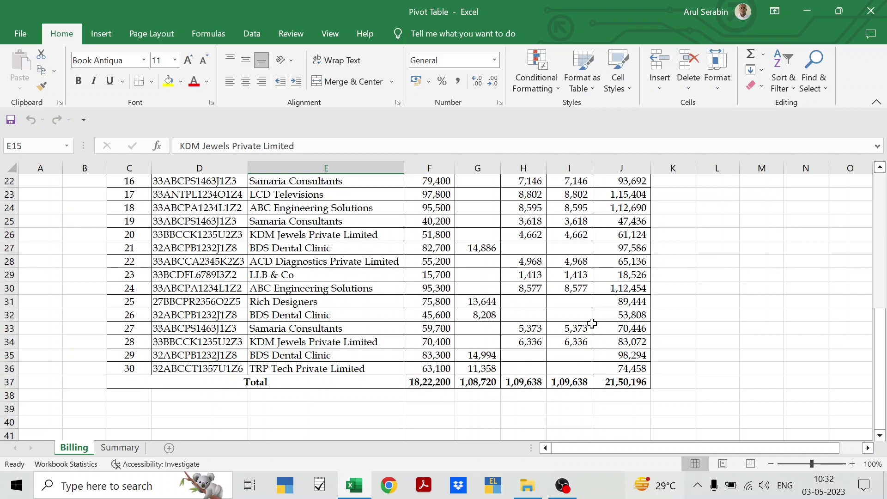
scroll(592, 323, "up", 6)
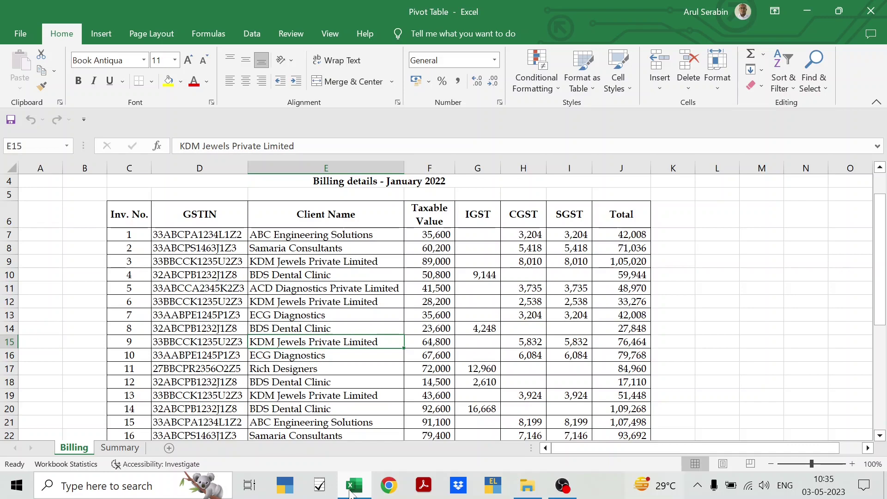
left_click(133, 449)
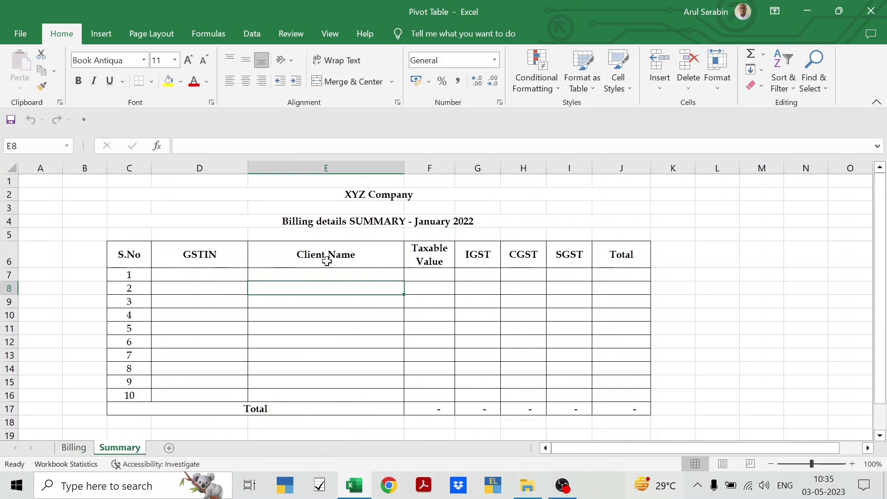
left_click(73, 450)
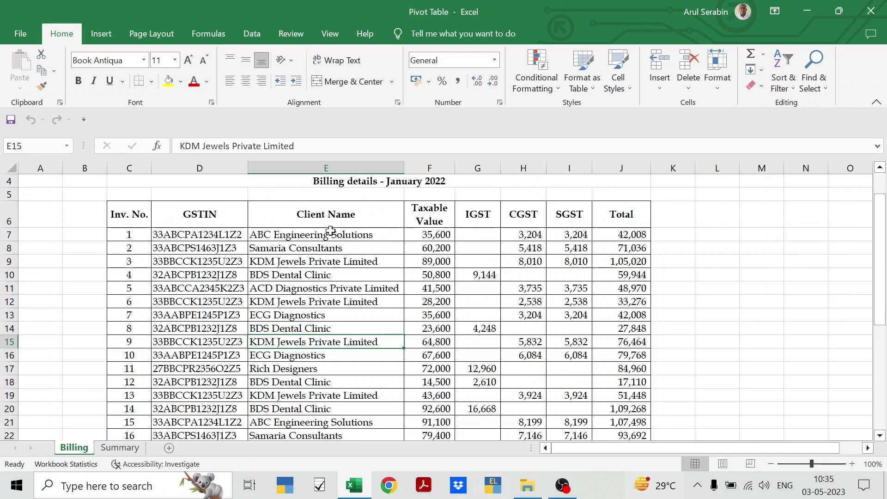
left_click(122, 448)
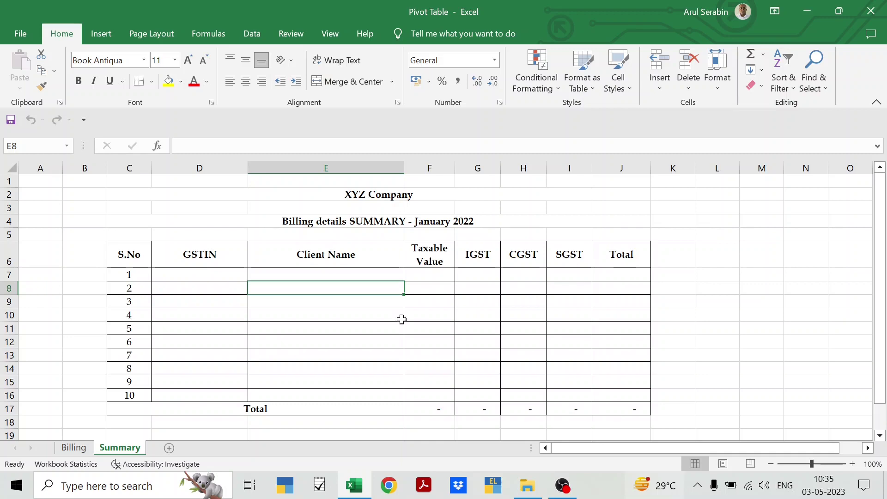
left_click(78, 448)
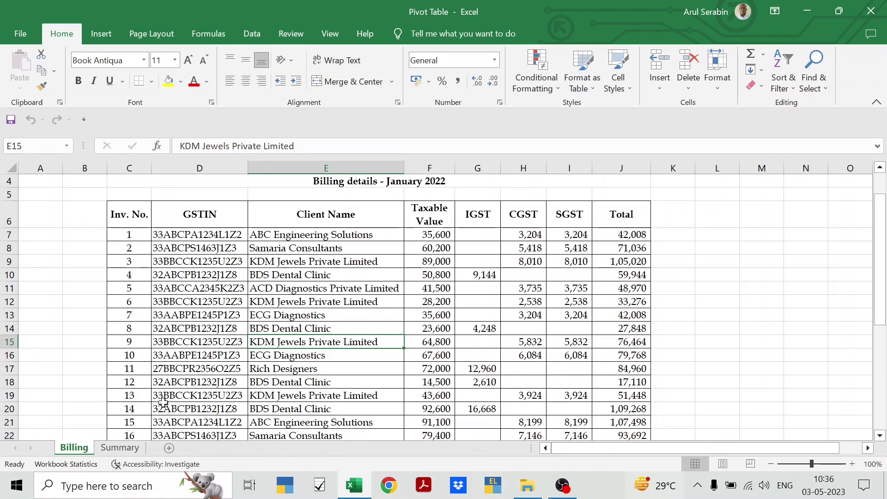
left_click(120, 448)
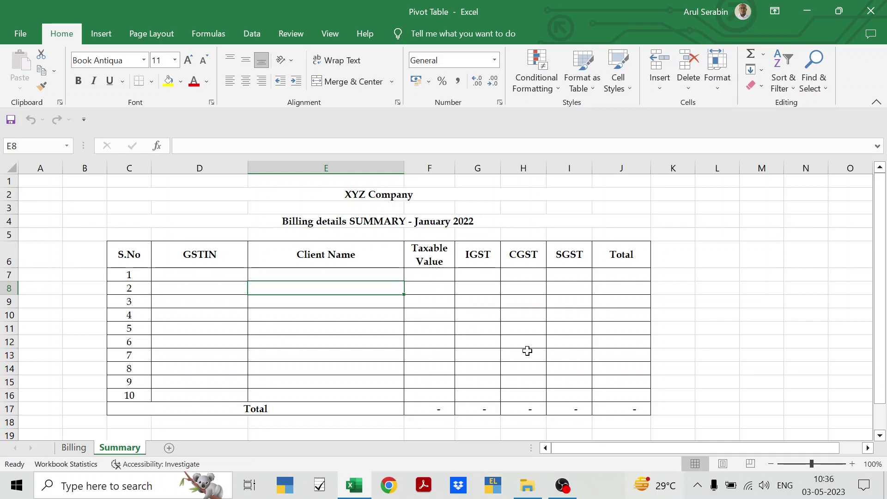
left_click(71, 448)
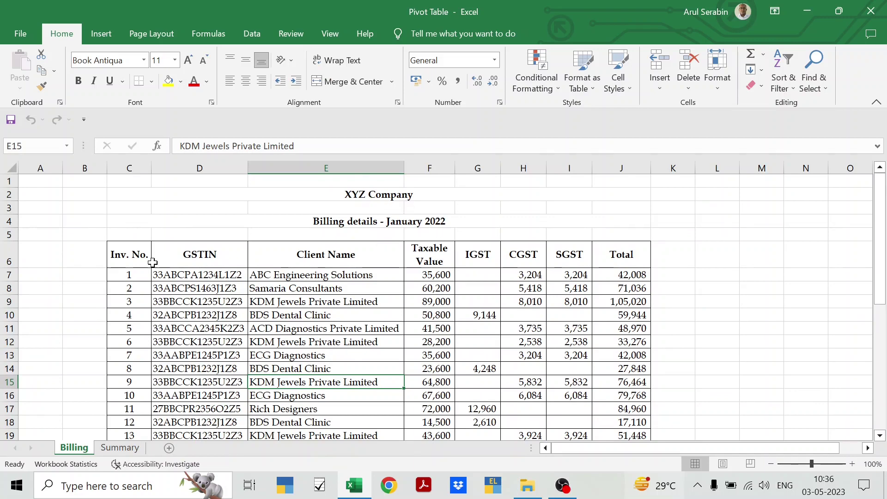
scroll(152, 262, "down", 7)
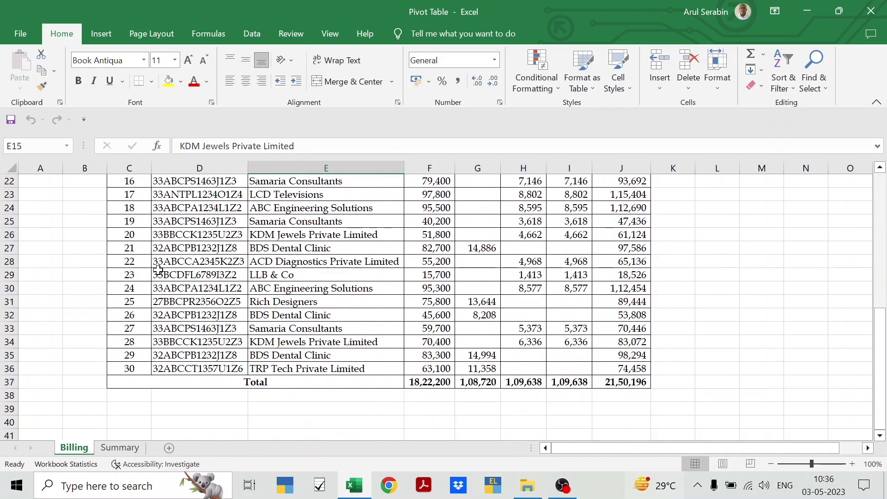
scroll(239, 299, "up", 5)
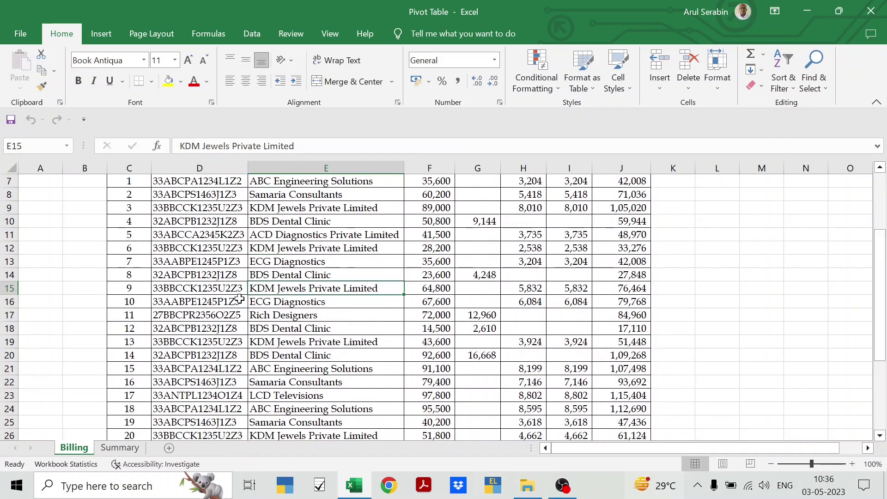
scroll(239, 299, "up", 2)
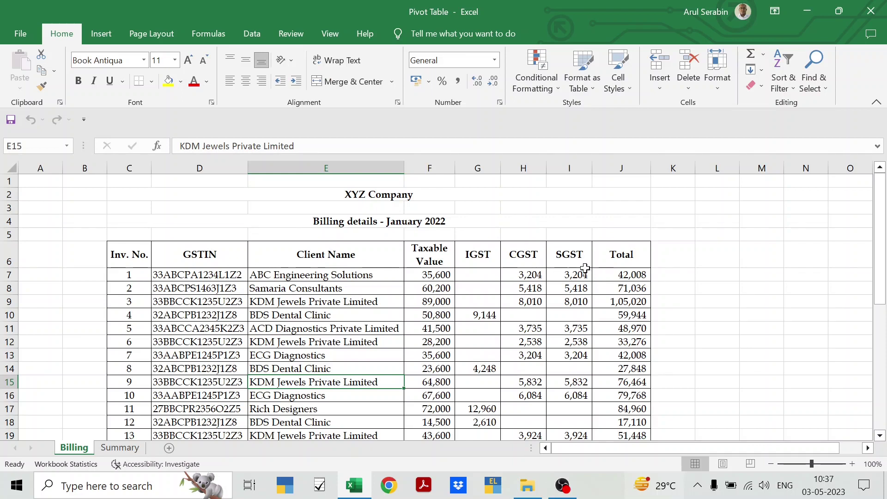
Search Billing for every 'ABC Engineering Solutions' entry, finding matches in E7, E24 and E30.
left_click(300, 276)
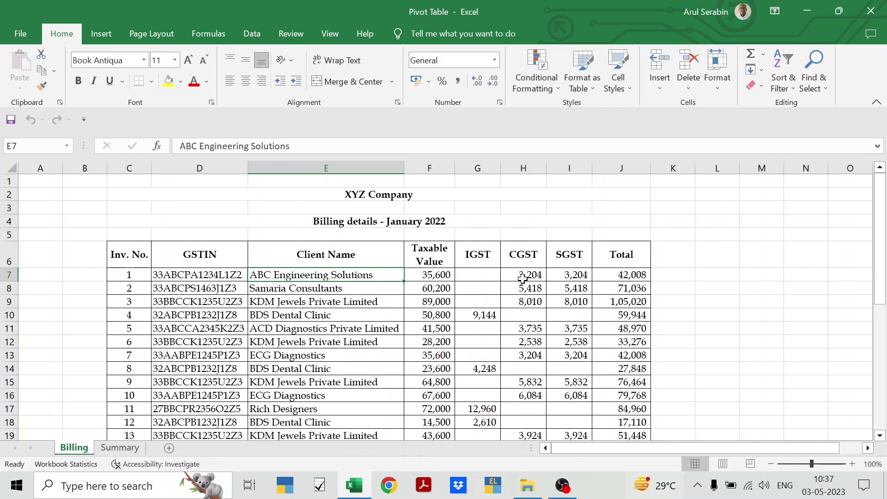
key("F2")
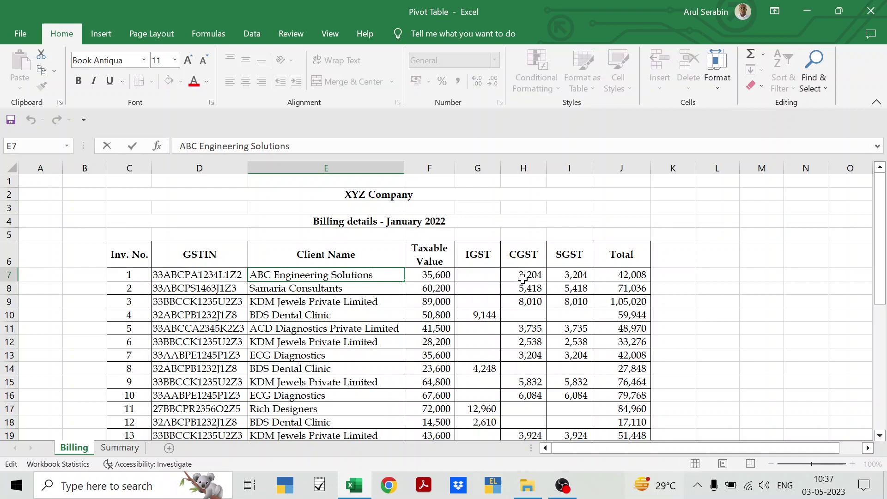
key("shift+Home")
key("ctrl+c")
key("Escape")
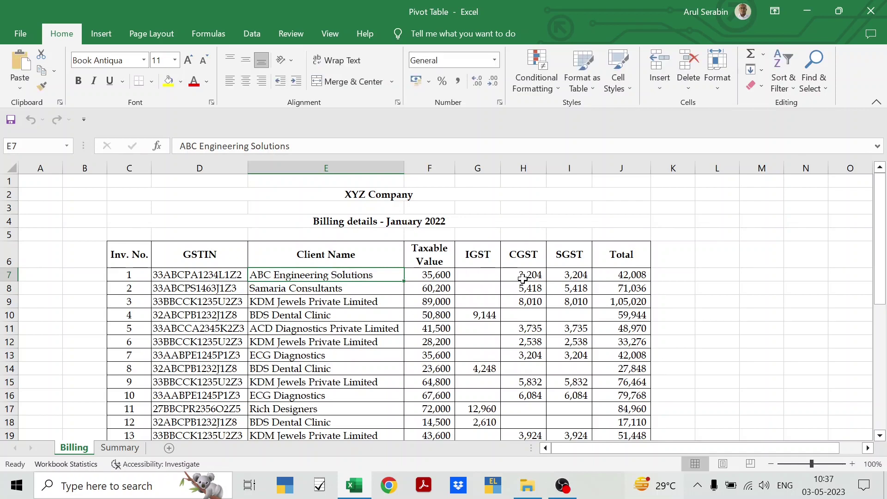
key("ctrl+f")
key("ctrl+v")
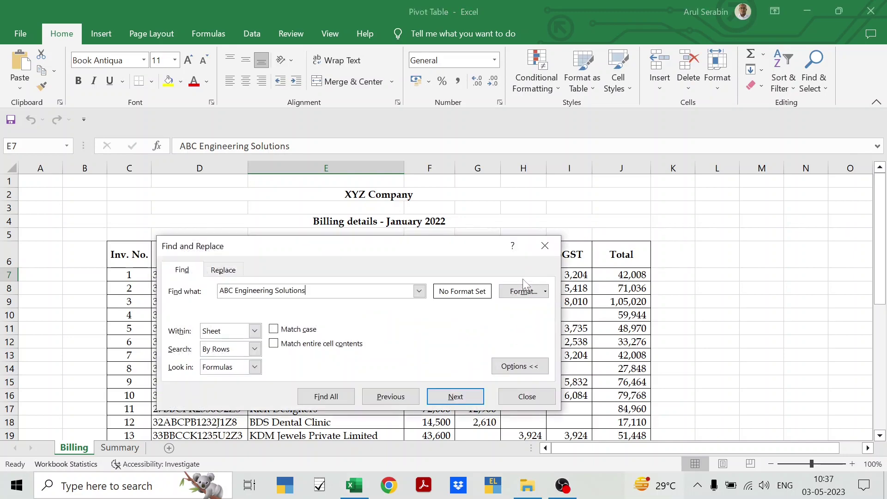
key("Return")
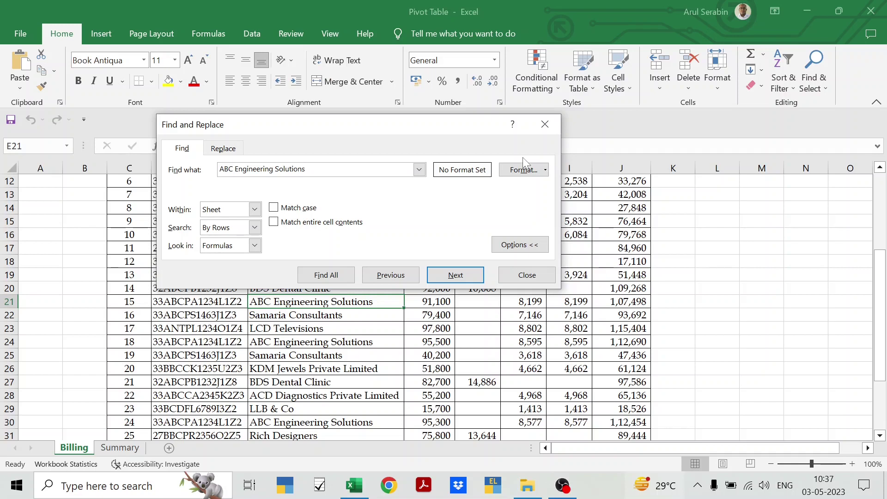
key("Return")
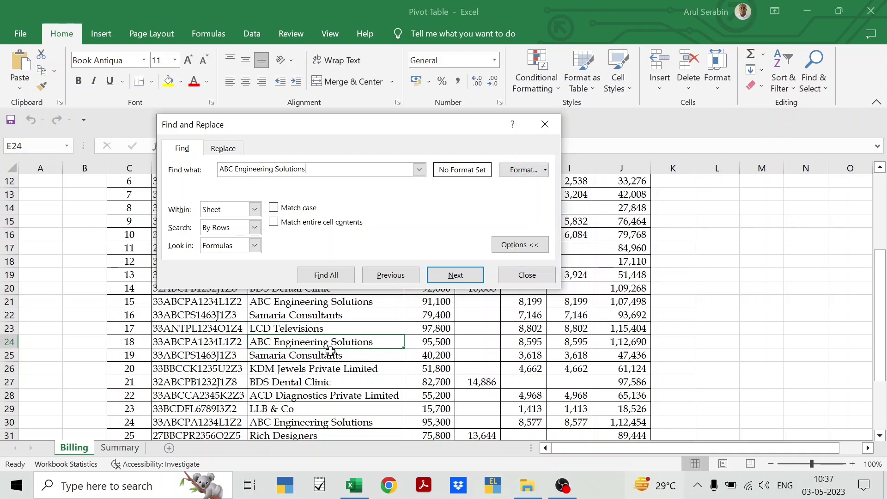
key("Return")
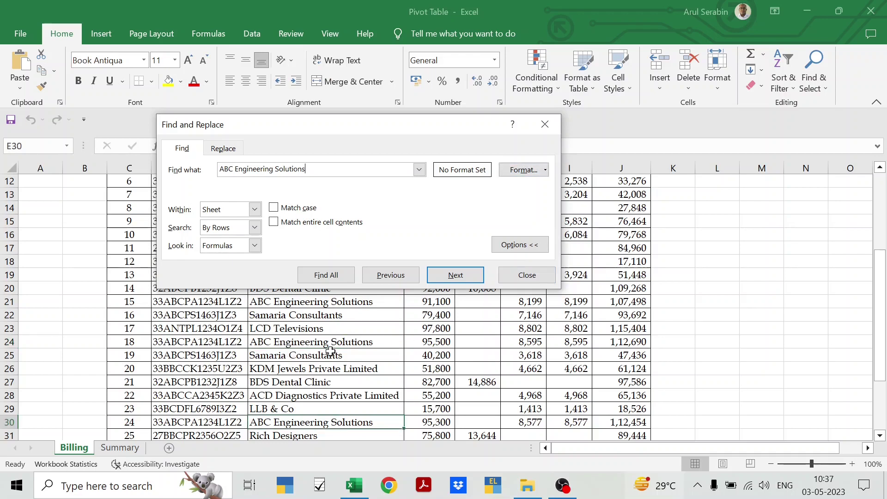
scroll(330, 351, "down", 1)
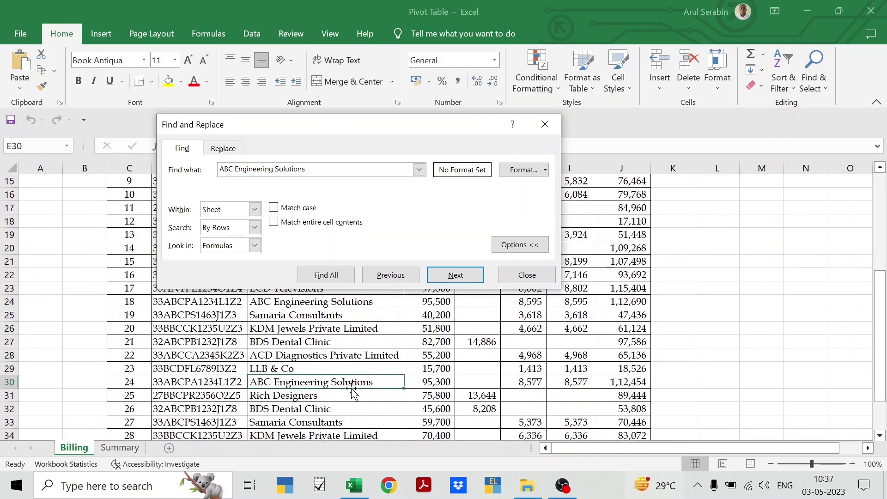
key("Return")
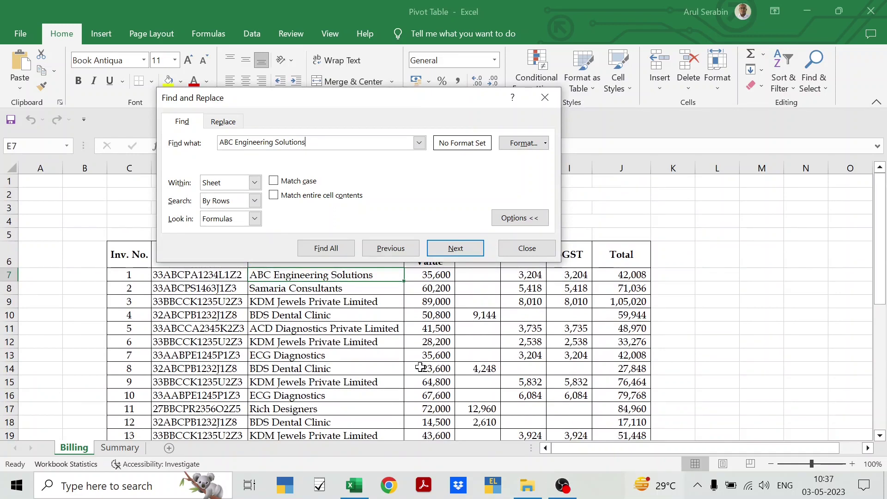
key("Escape")
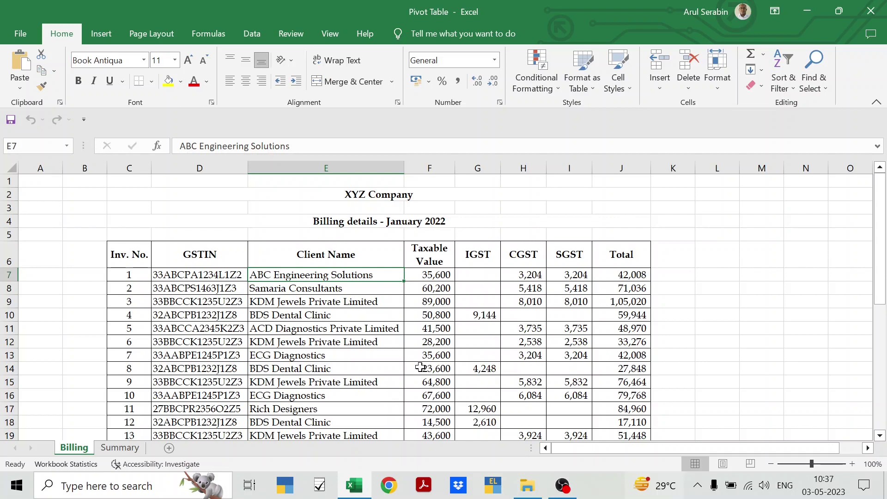
Select the Billing range C6:J36 from the Inv. No. header, excluding the Total row.
key("ctrl+Page_Down")
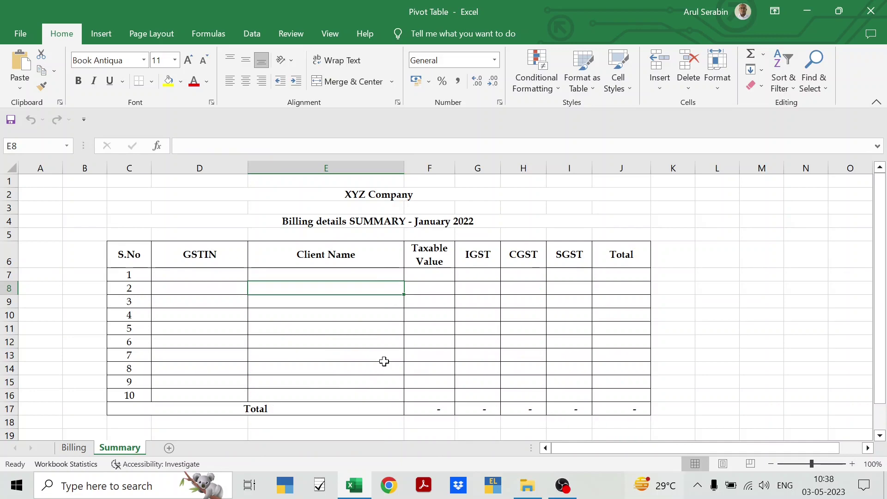
key("ctrl+Page_Up")
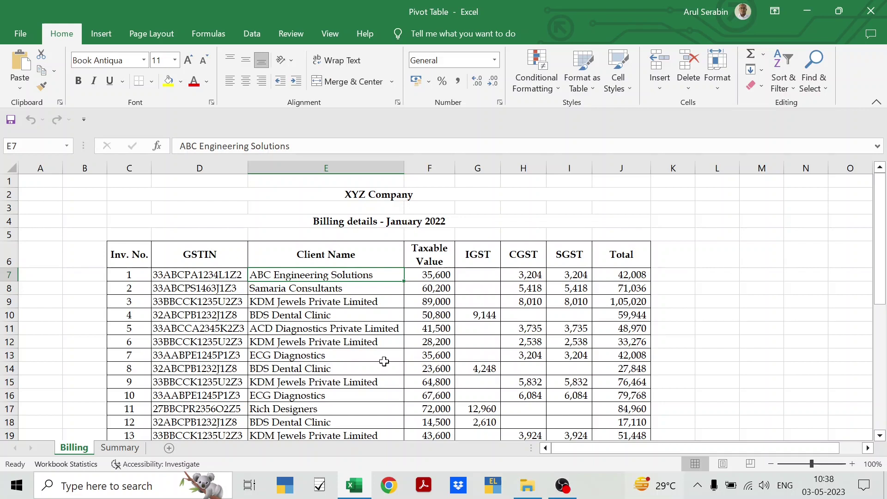
key("Up")
key("Left")
key("Left")
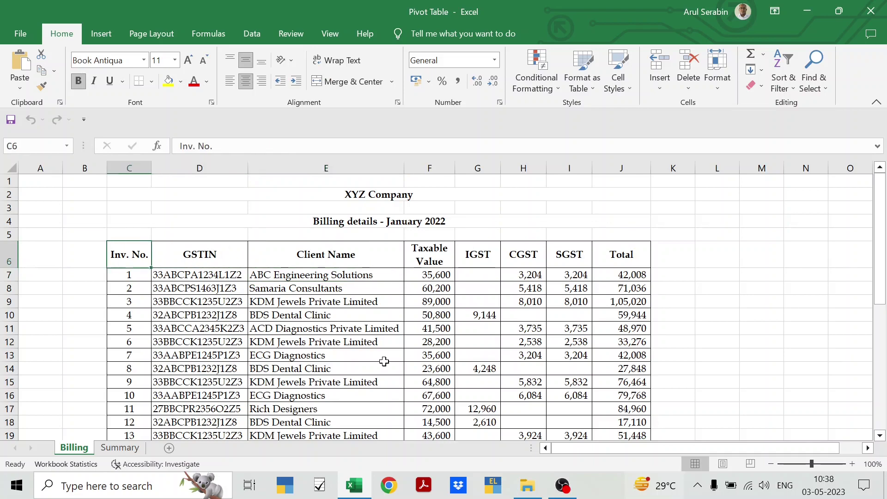
key("ctrl+shift+Right")
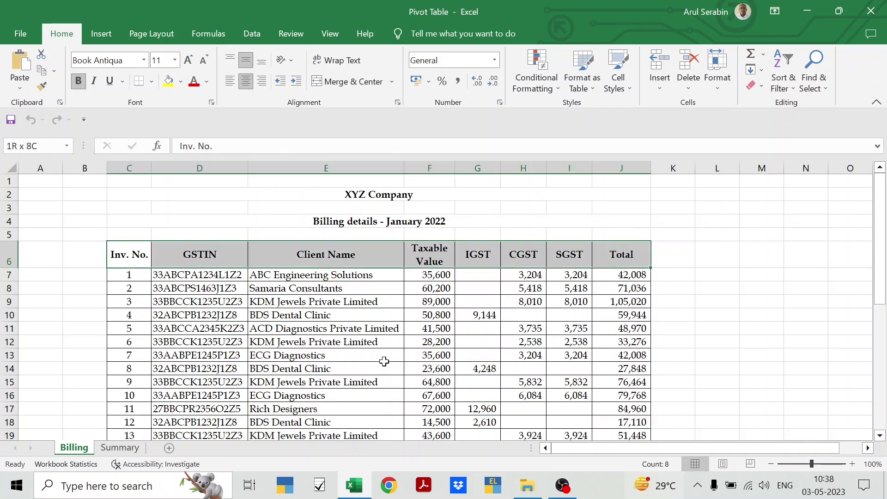
key("ctrl+shift+Down")
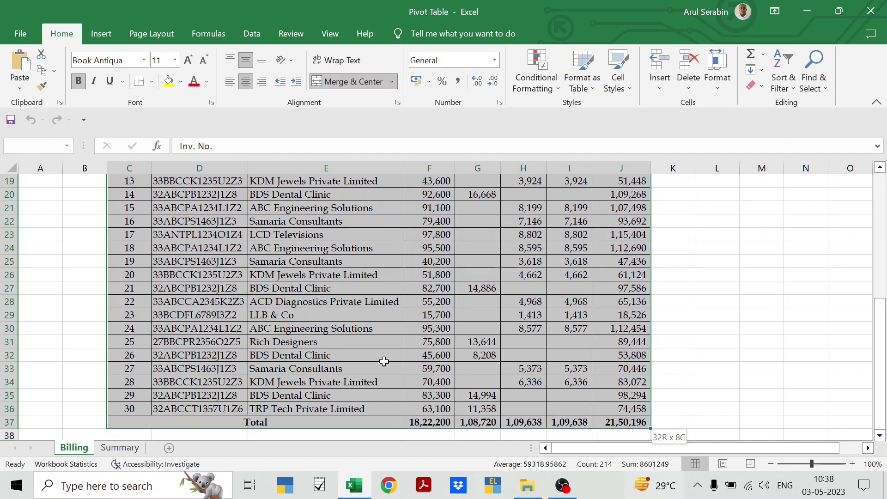
key("Up")
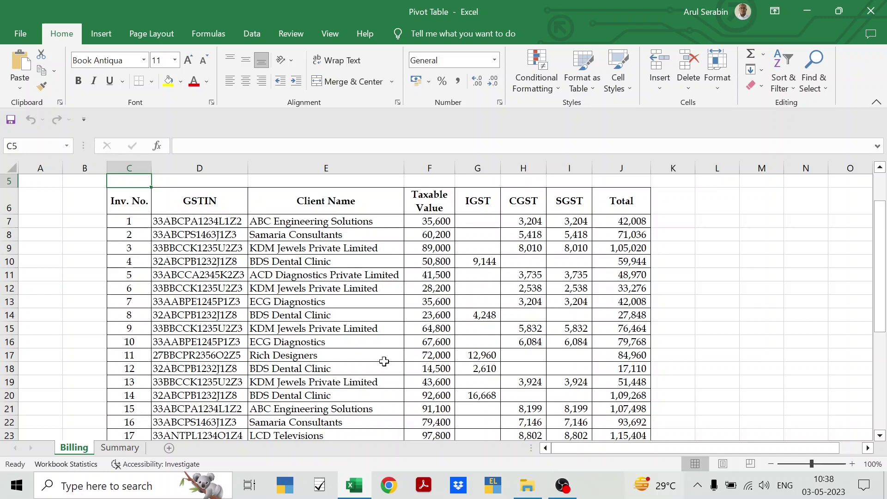
key("Down")
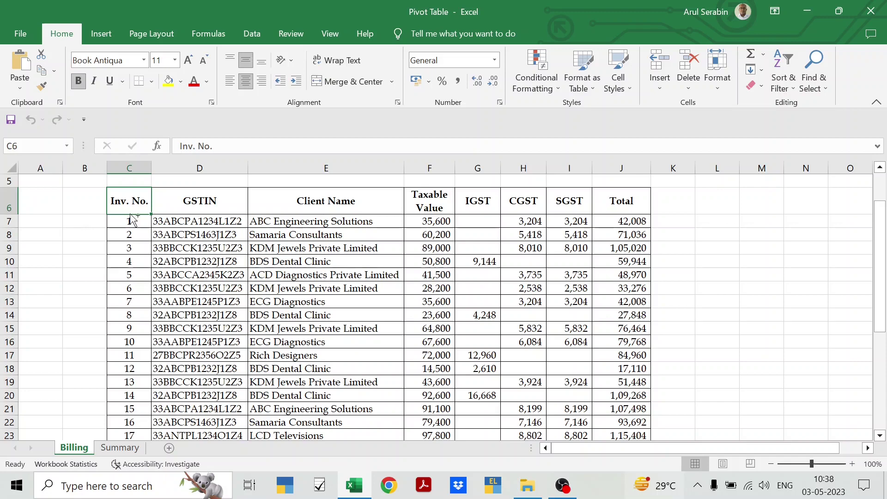
key("ctrl+shift+Right")
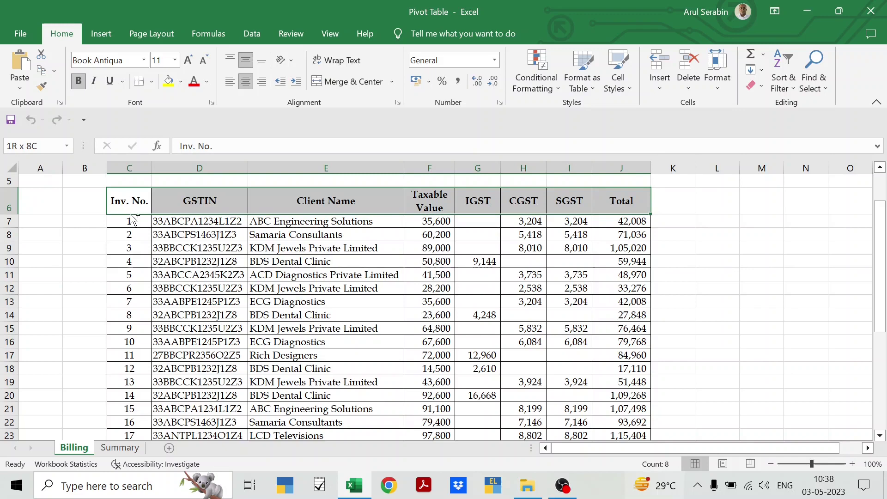
key("ctrl+shift+Down")
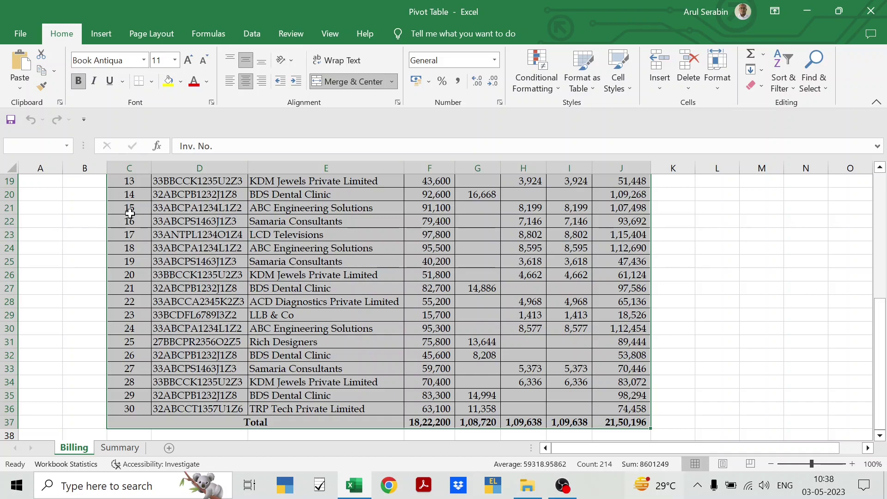
key("shift+Up")
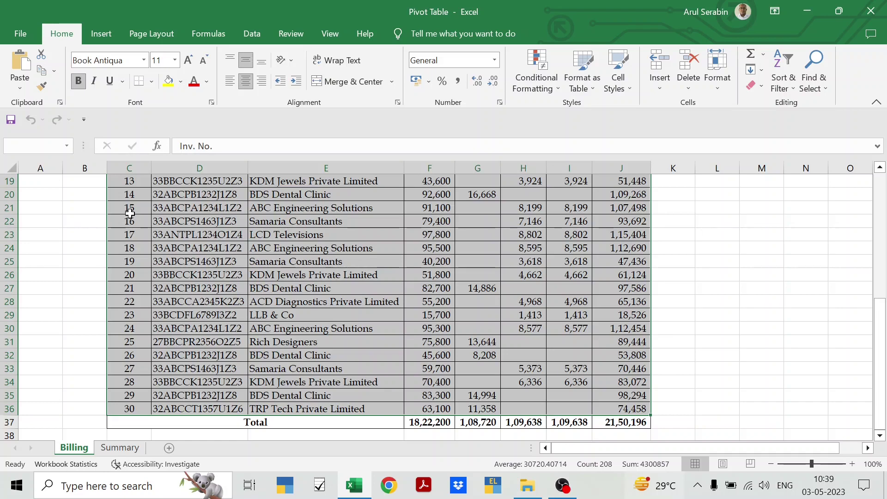
Insert a PivotTable from Billing!C6:J36 onto the existing worksheet at cell L6.
left_click(102, 34)
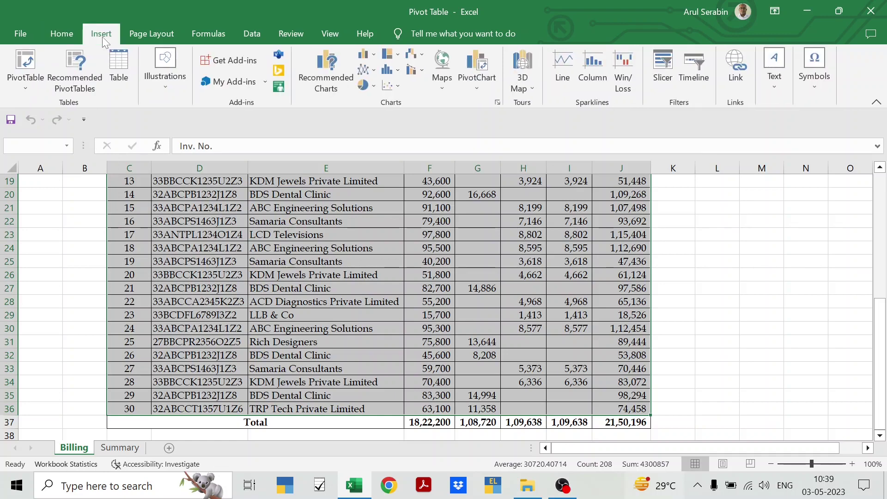
left_click(23, 88)
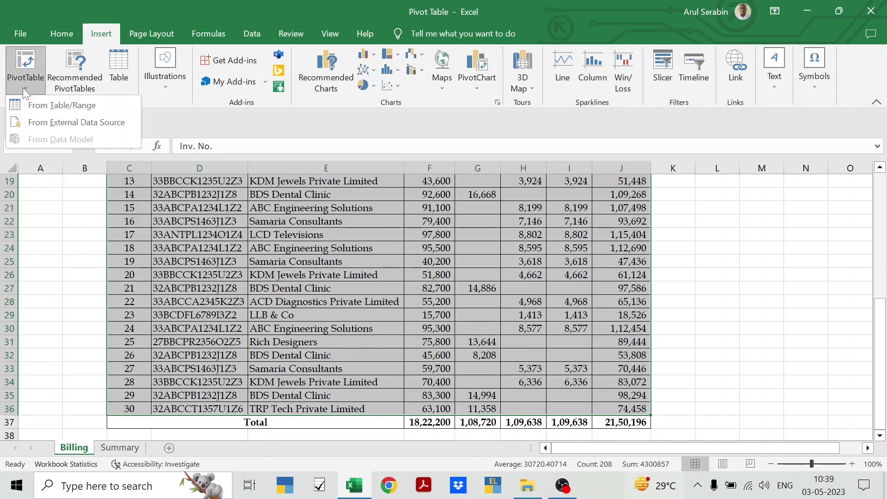
left_click(68, 106)
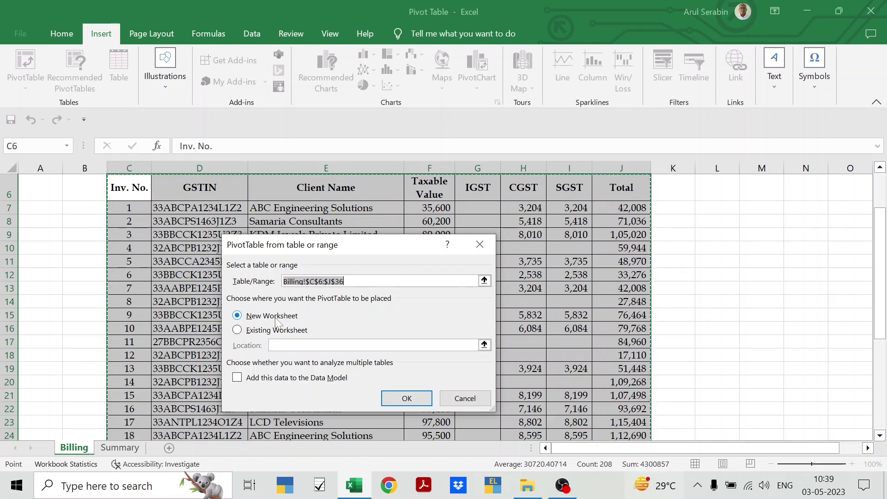
left_click(237, 329)
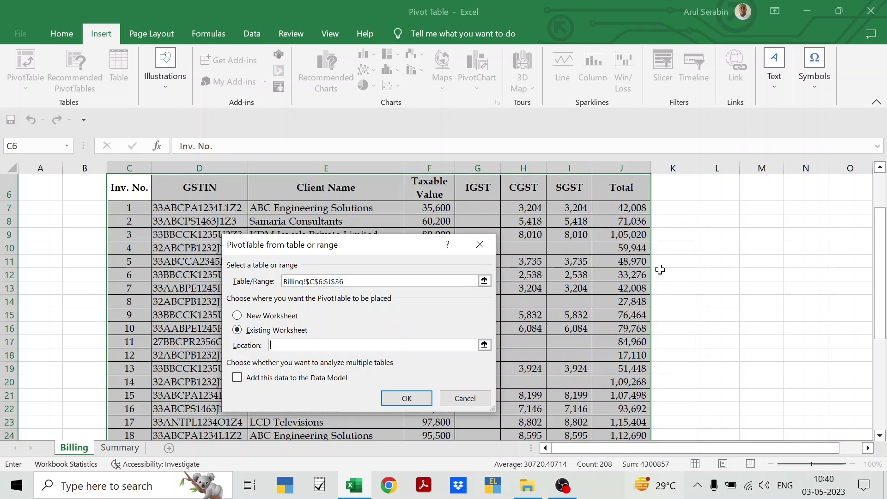
left_click(722, 189)
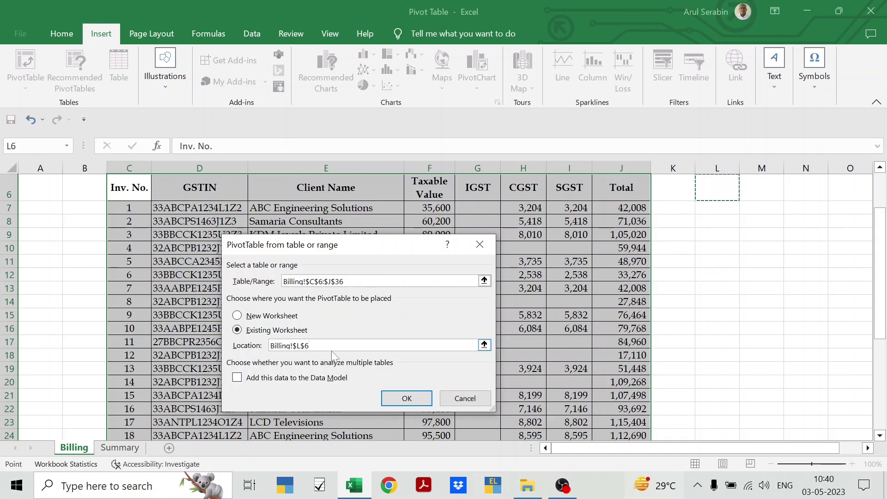
left_click(409, 397)
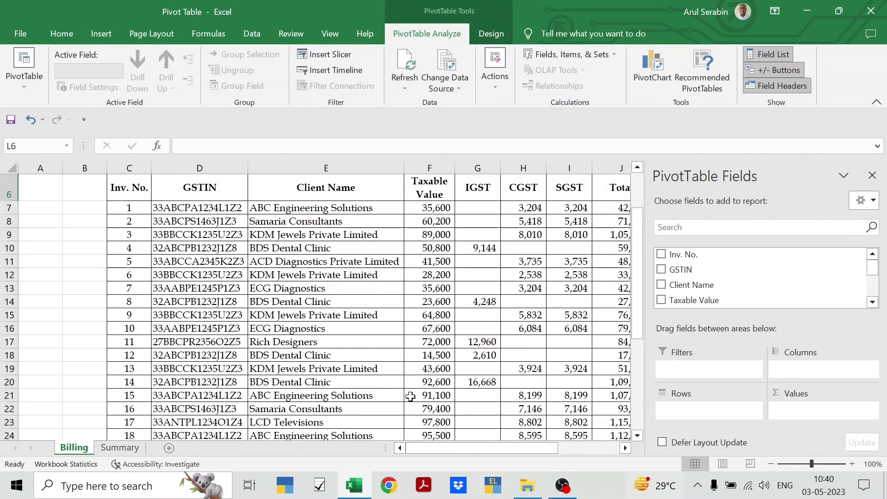
left_click_drag(536, 451, 549, 452)
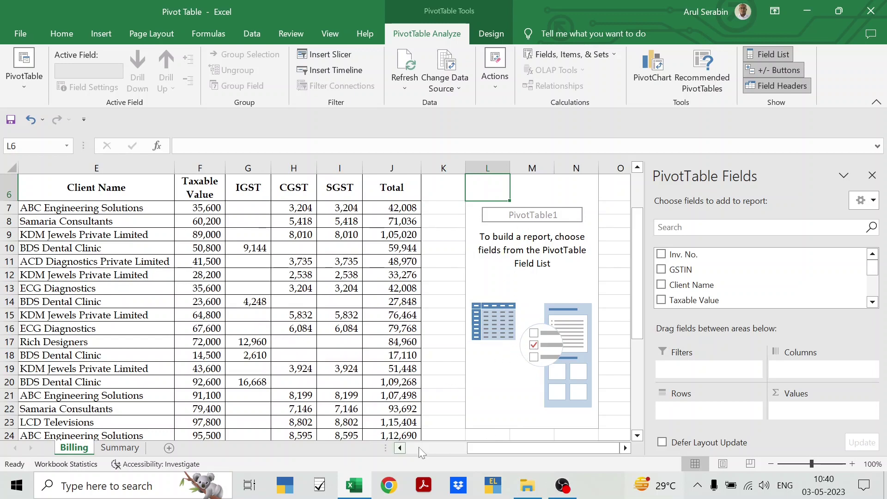
left_click_drag(481, 452, 449, 452)
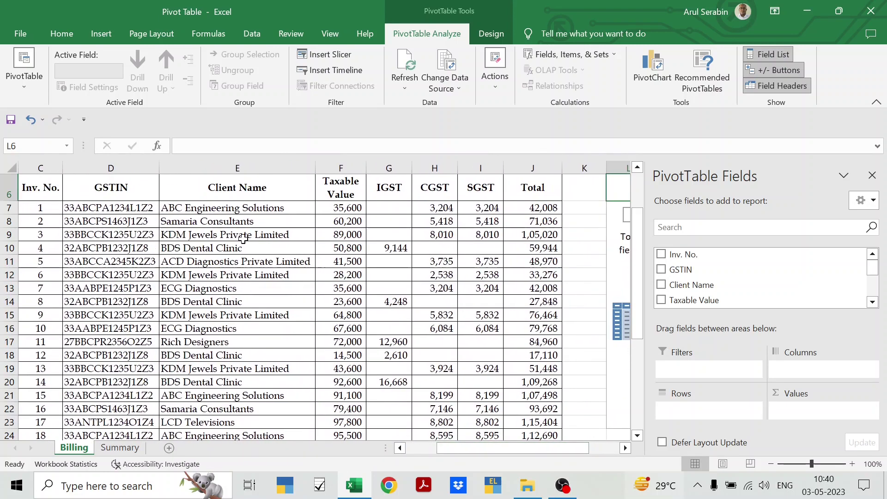
scroll(256, 241, "up", 2)
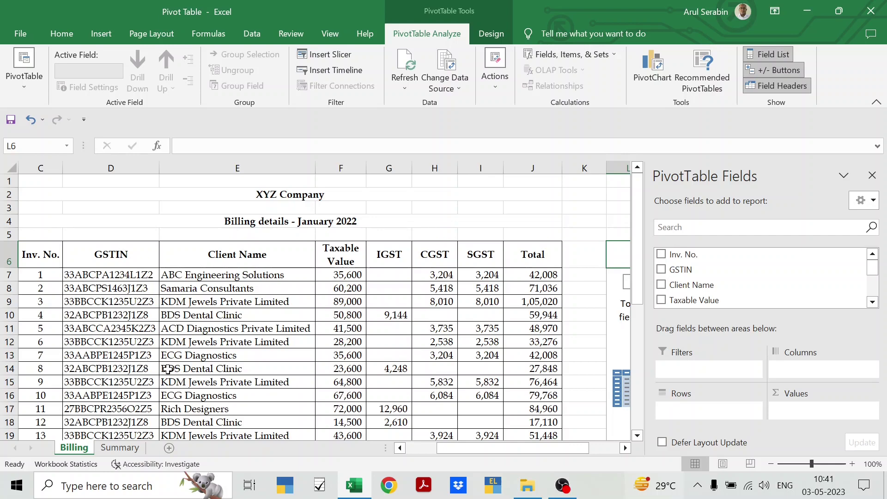
left_click_drag(508, 450, 539, 451)
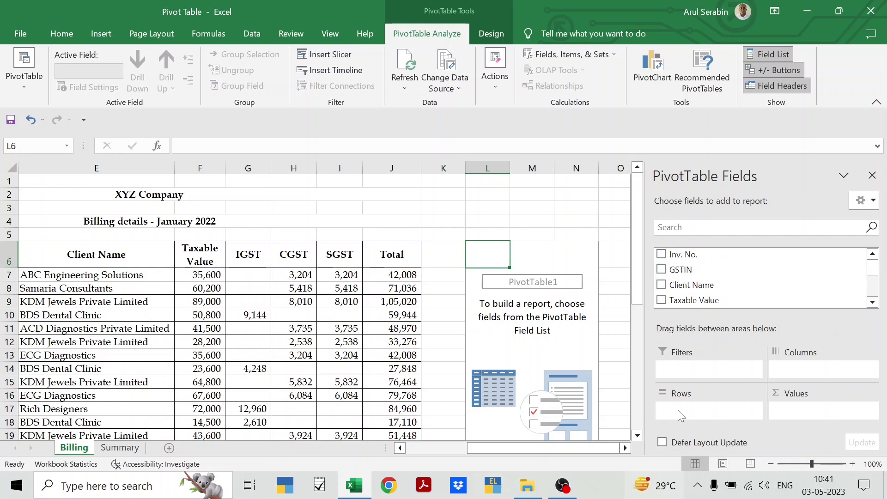
Add GSTIN to the pivot rows, listing ten GSTINs from L7 above a Grand Total.
left_click(661, 269)
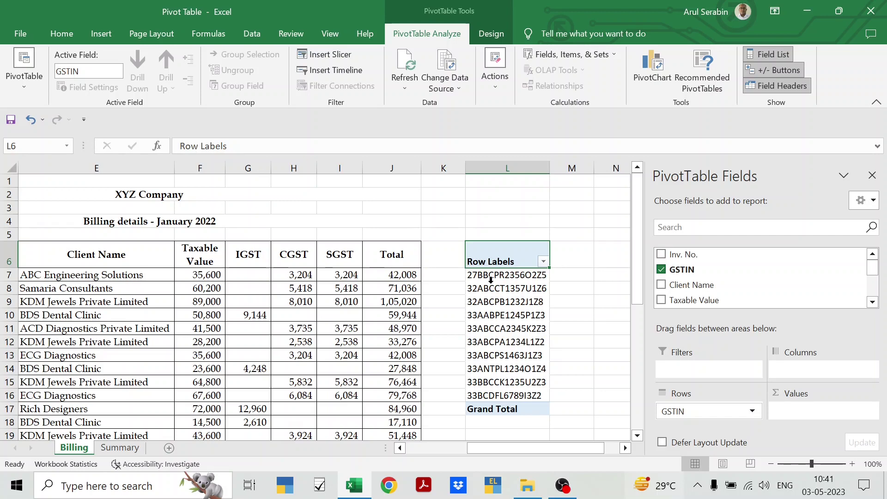
left_click_drag(507, 445, 492, 444)
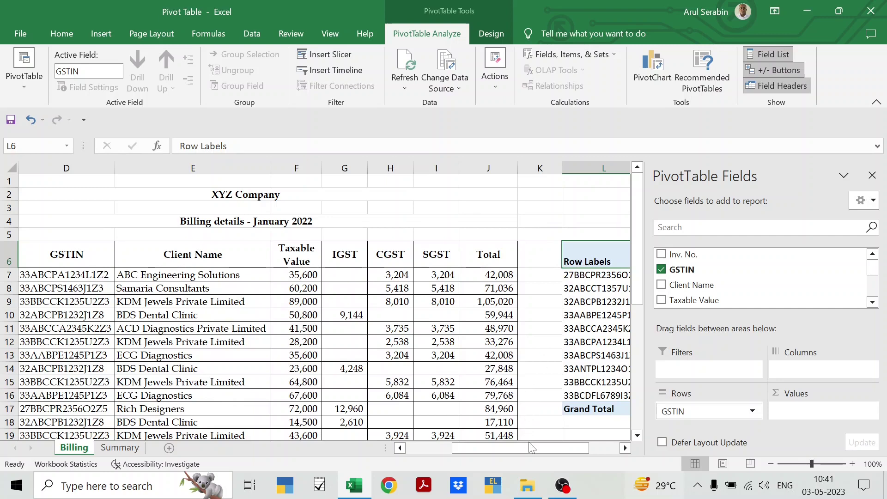
left_click_drag(529, 444, 561, 445)
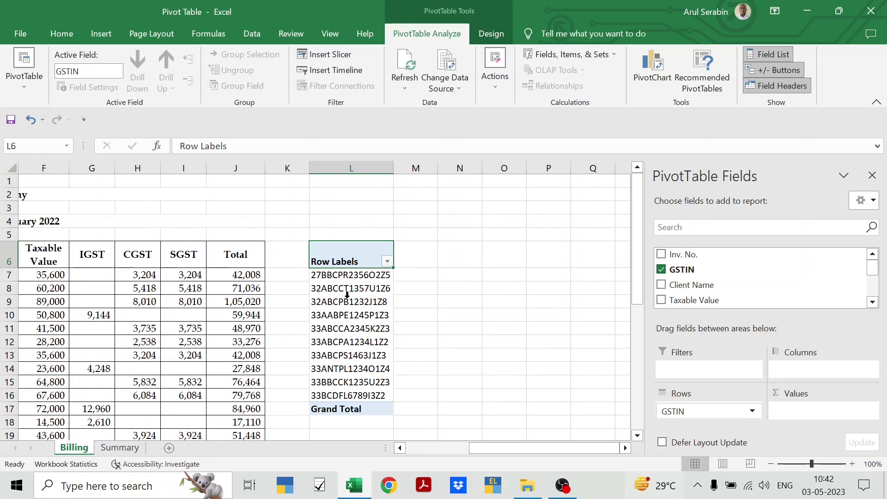
scroll(687, 301, "down", 2)
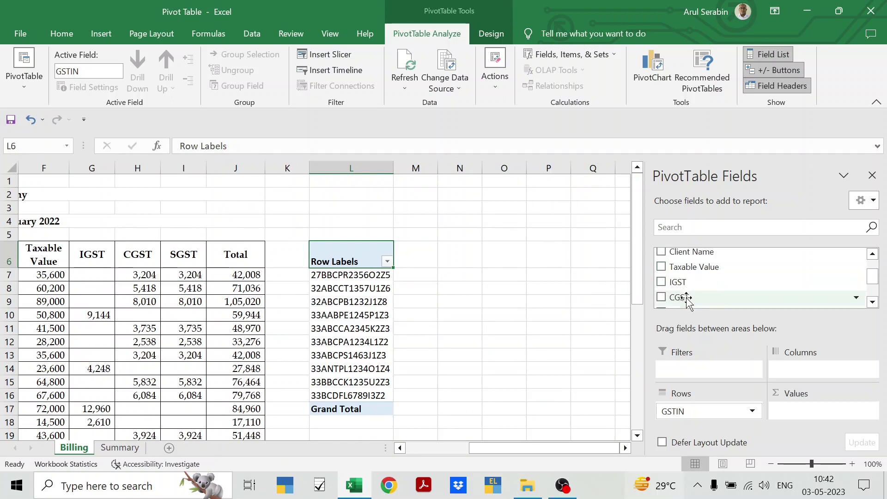
scroll(670, 288, "down", 2)
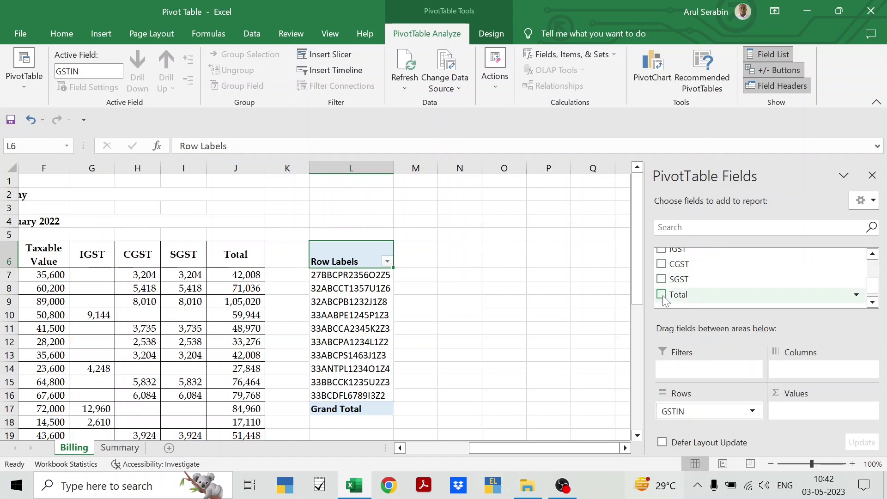
scroll(665, 300, "up", 4)
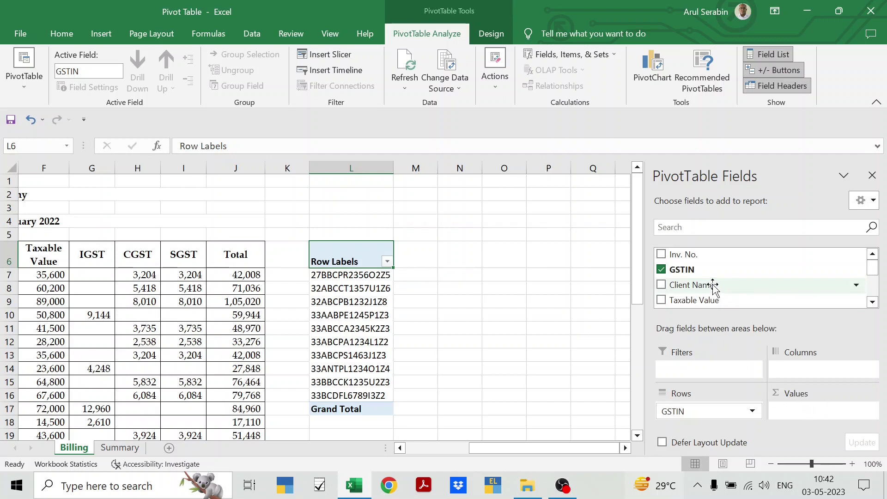
Add Taxable Value to the pivot as a Sum, confirming Sum in Value Field Settings (total 1822200).
scroll(707, 280, "down", 1)
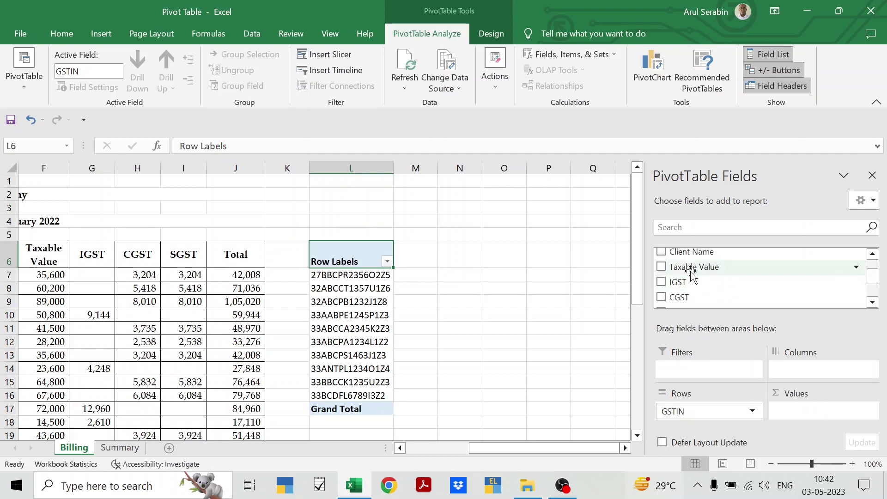
left_click(661, 267)
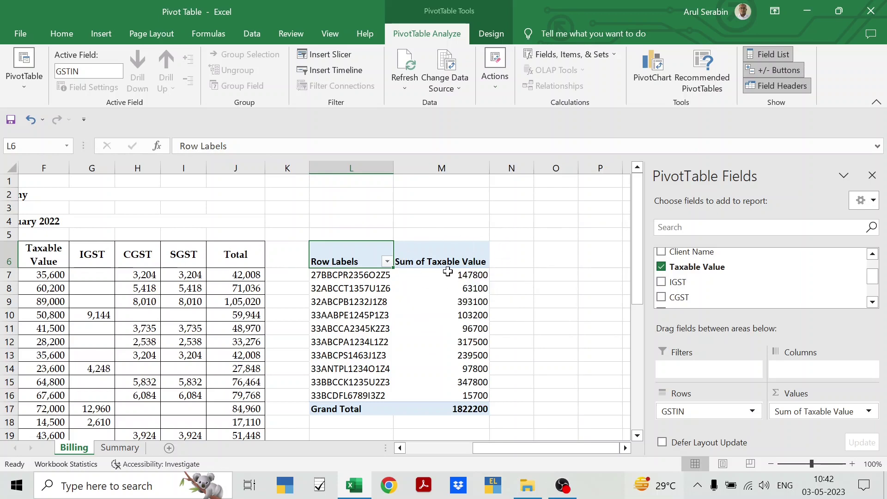
mouse_move(460, 279)
left_click(869, 412)
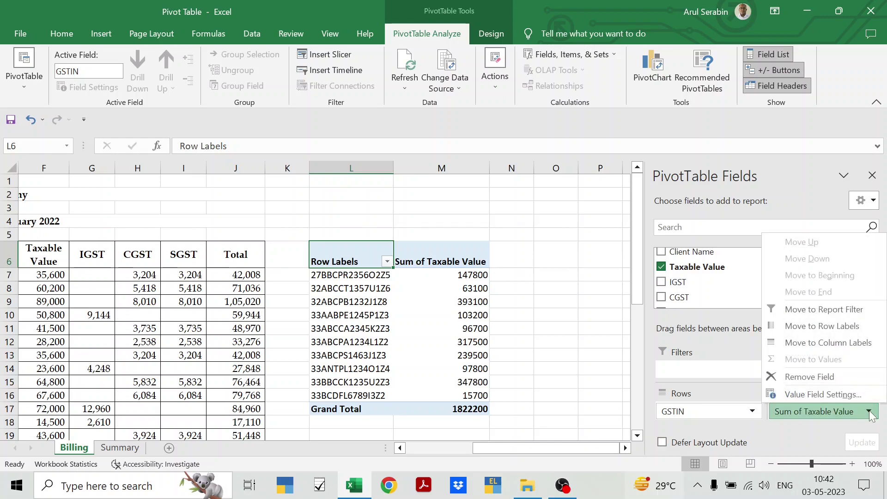
left_click(818, 395)
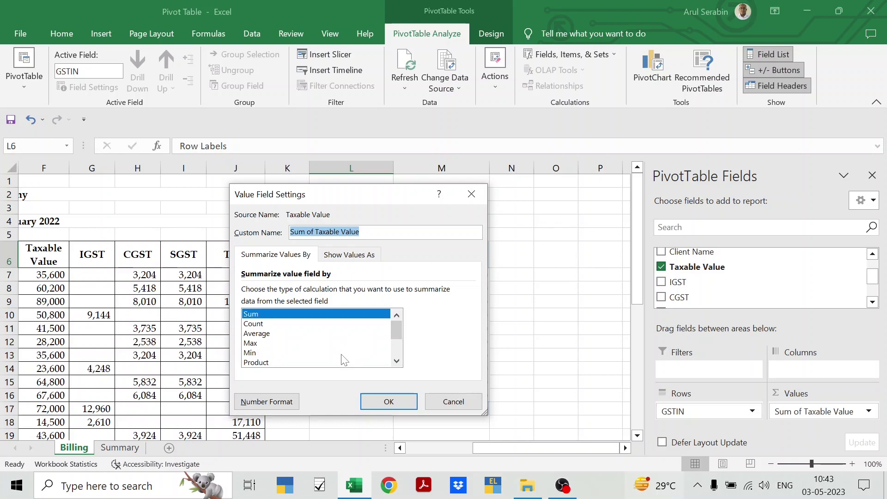
left_click(454, 401)
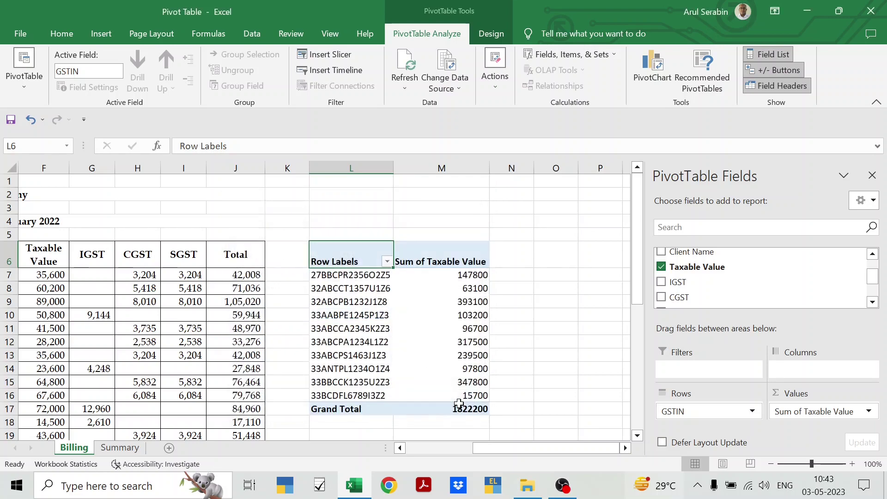
Add Sum of IGST, CGST, SGST and Total to the pivot, reaching a 2150196 grand total.
left_click(661, 283)
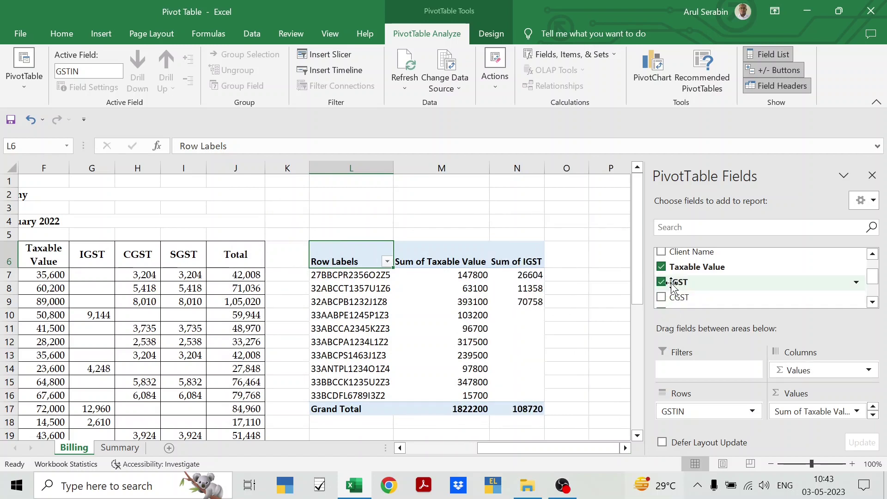
left_click(661, 297)
scroll(663, 295, "down", 1)
left_click(661, 268)
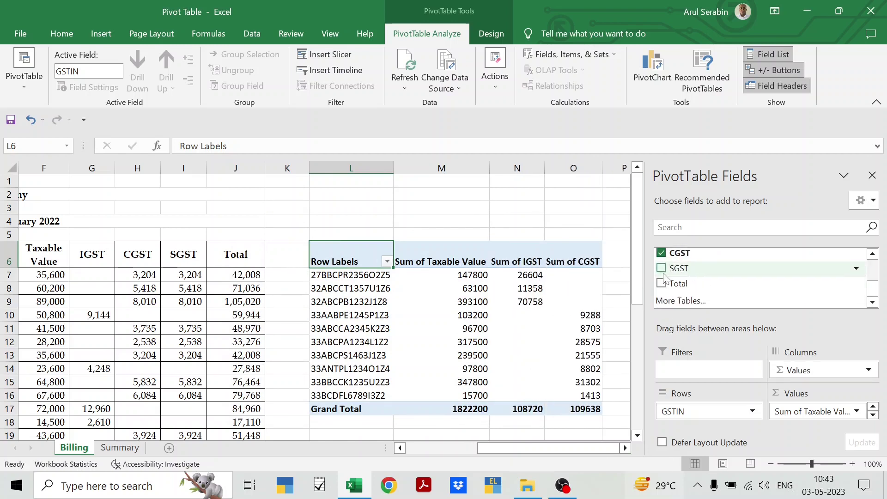
left_click(661, 283)
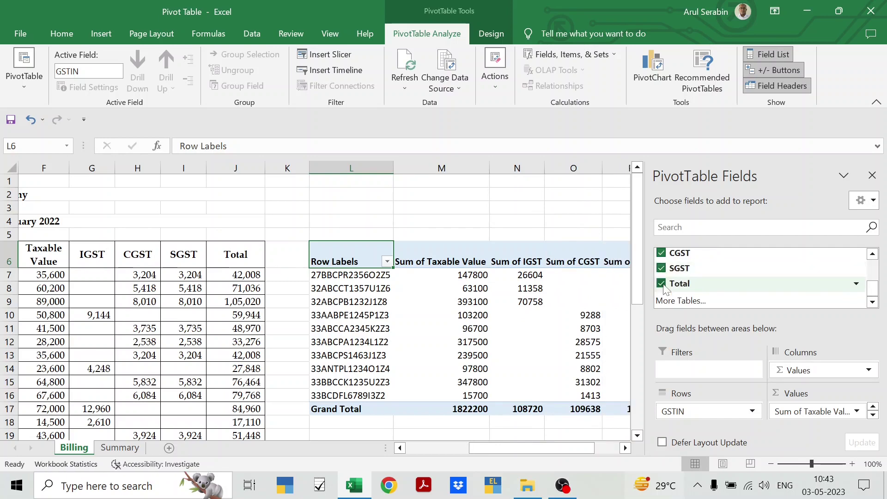
left_click_drag(560, 448, 594, 451)
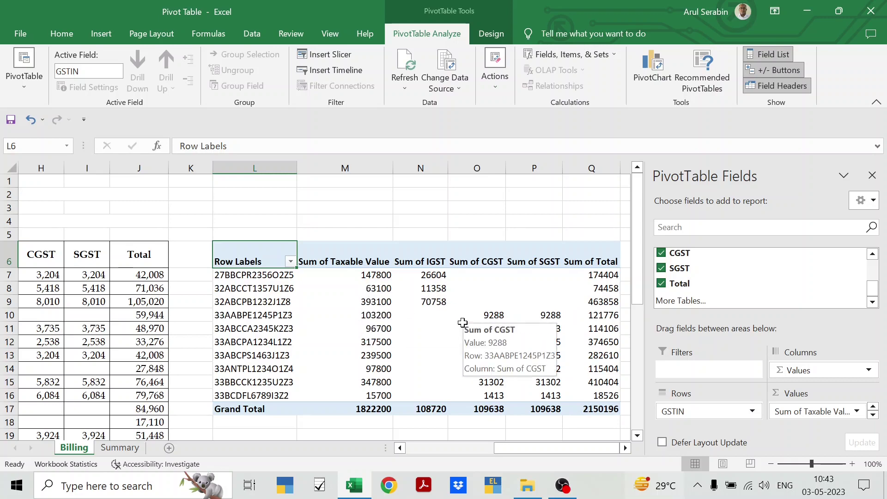
left_click_drag(522, 451, 414, 450)
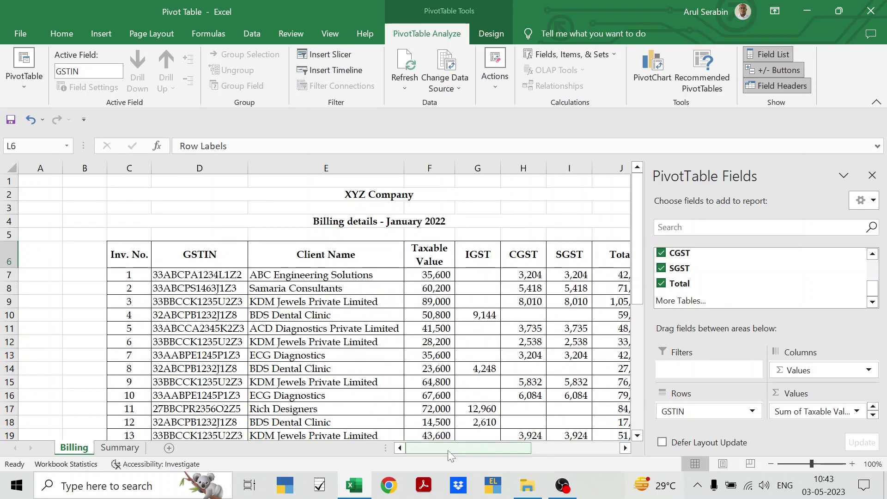
left_click_drag(448, 450, 545, 452)
mouse_move(373, 317)
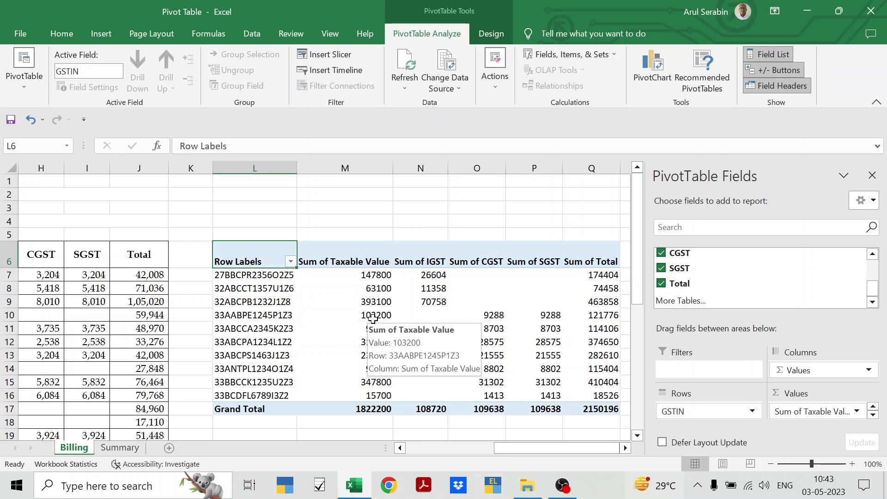
Copy the ten GSTIN labels L7:L16 from the pivot, leaving out the Grand Total row.
key("ctrl+Page_Down")
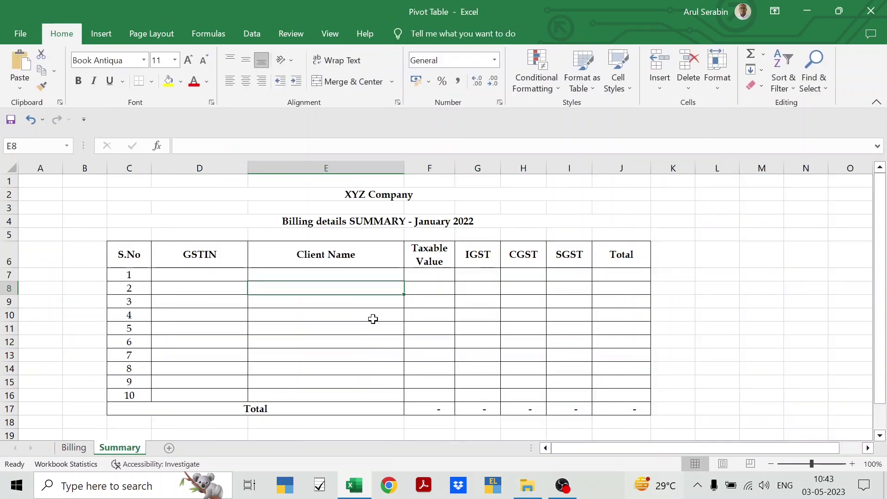
key("Up")
key("Left")
key("ctrl+Page_Up")
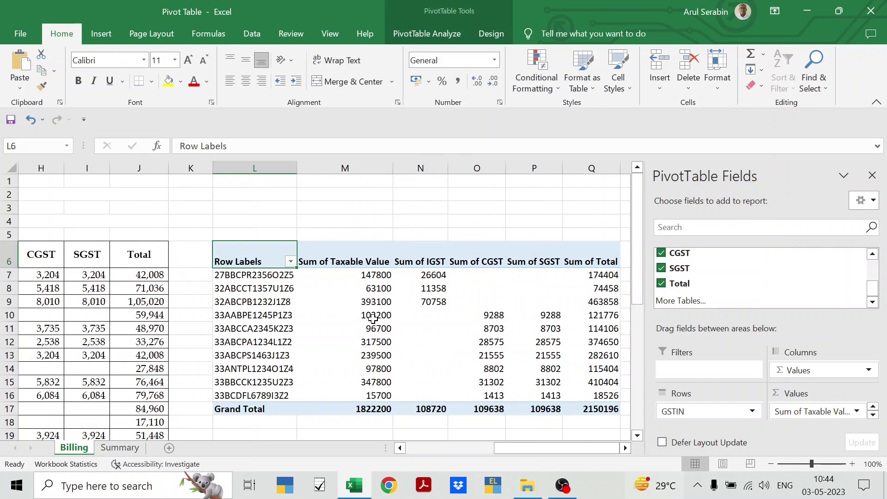
key("Down")
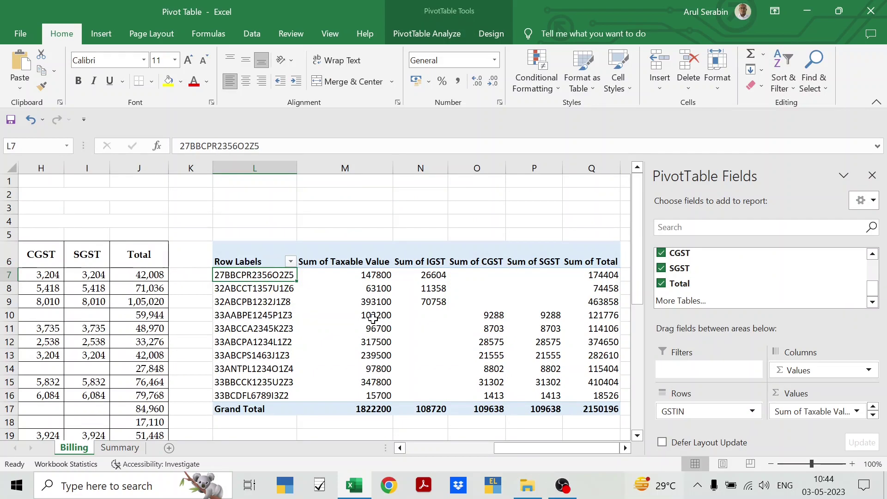
key("Right")
key("Left")
key("ctrl+shift+Down")
key("ctrl+shift+Up")
key("ctrl+shift+Down")
key("shift+Up")
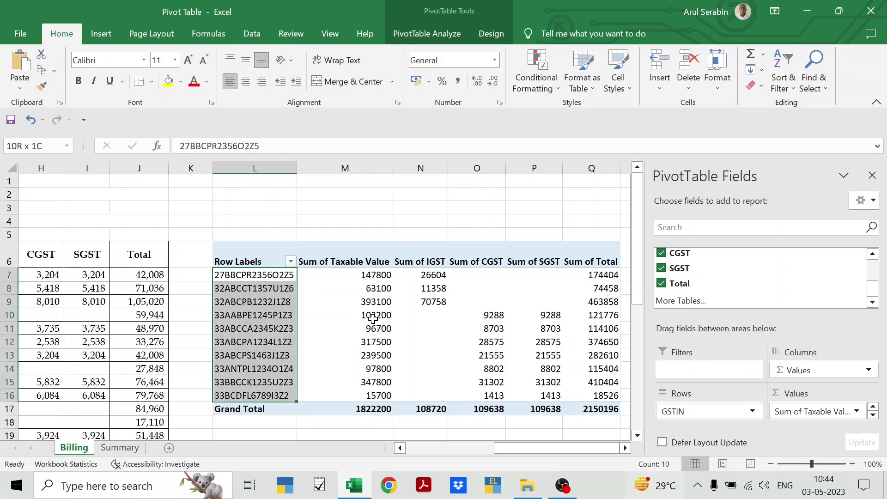
key("ctrl+c")
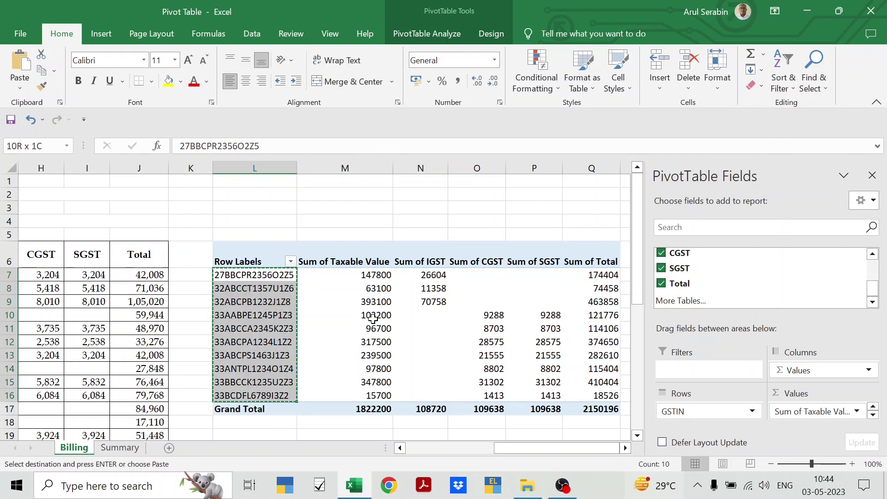
Paste the GSTINs as values into Summary D7:D16.
key("ctrl+Page_Down")
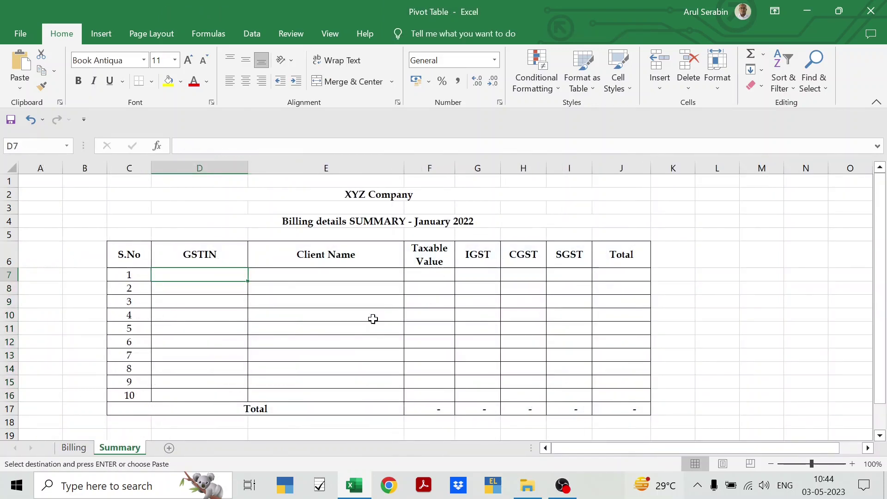
key("ctrl+alt+v")
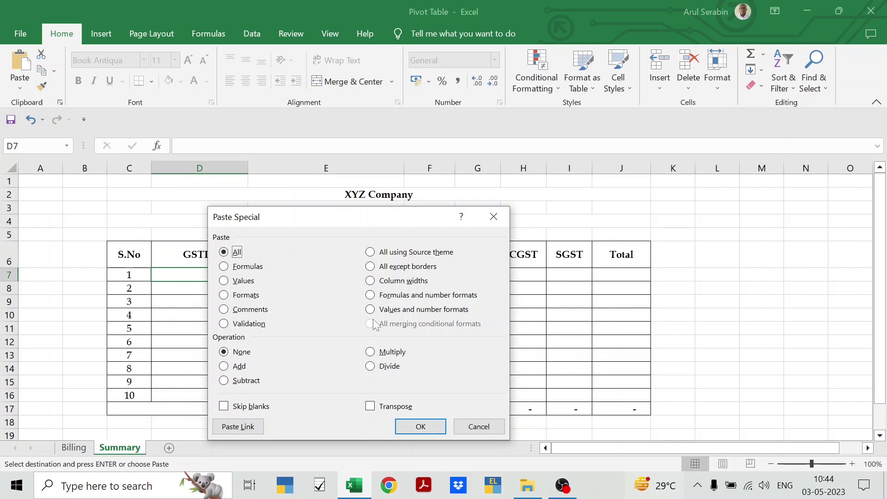
key("v")
key("Return")
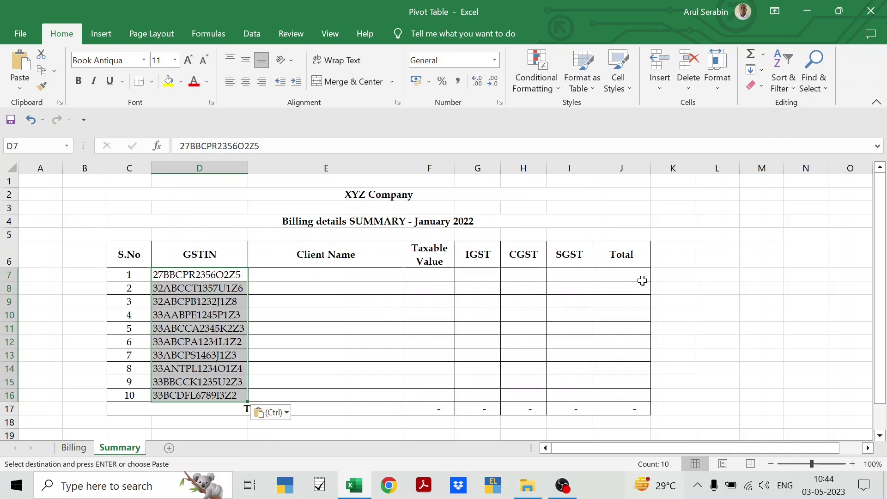
Paste the pivot totals M7:Q16 as values into Summary F7:J16.
key("ctrl+Page_Up")
key("Right")
key("shift+Right")
key("shift+Right")
key("shift+Right")
key("shift+Right")
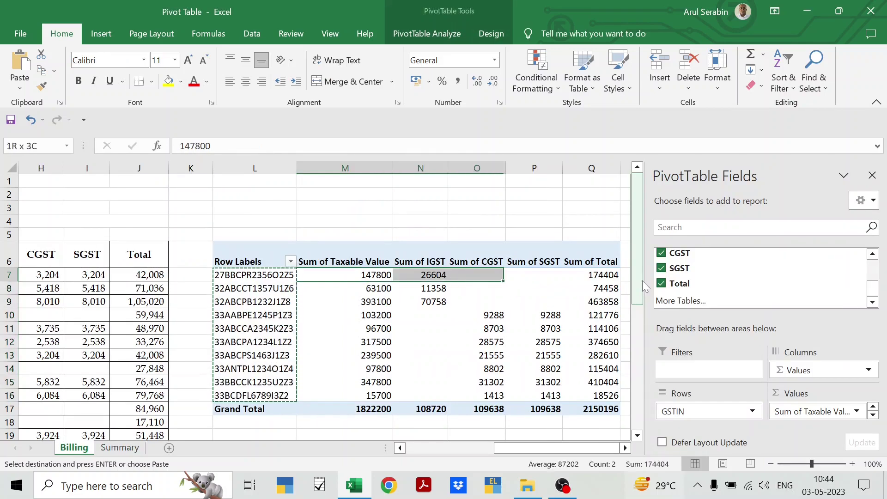
key("ctrl+shift+Down")
key("shift+Up")
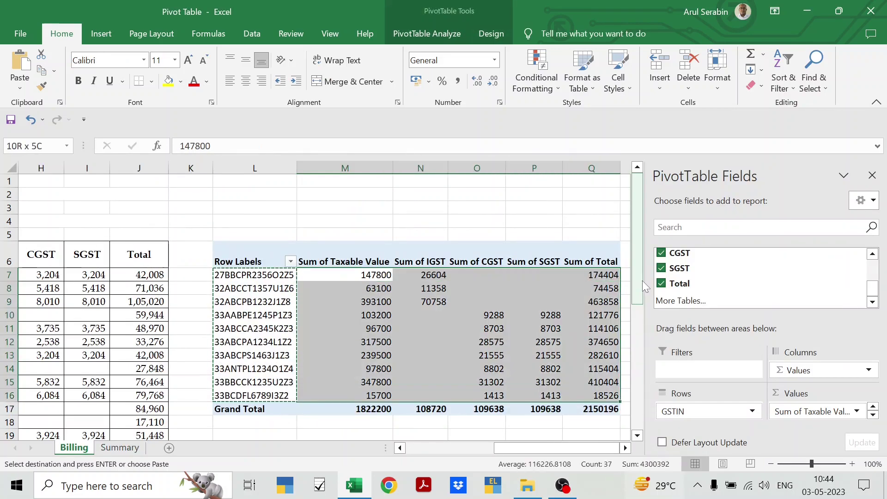
key("ctrl+c")
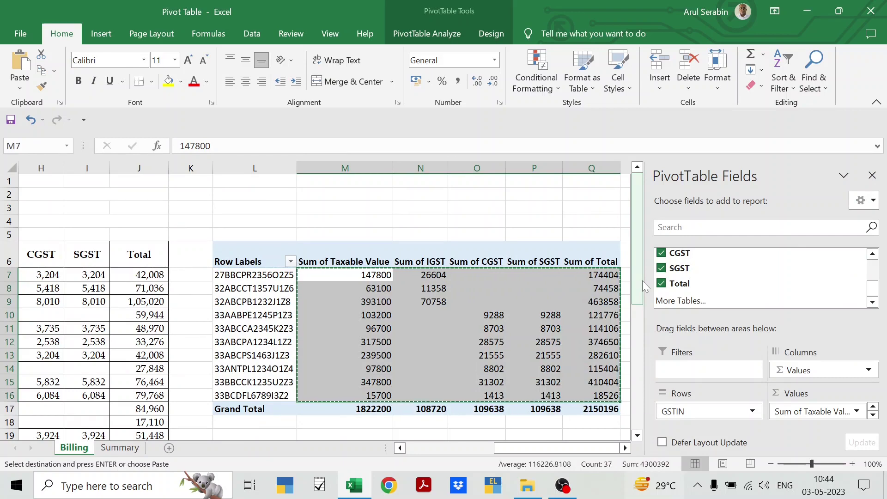
key("ctrl+Page_Down")
key("Right")
key("Right")
key("Right")
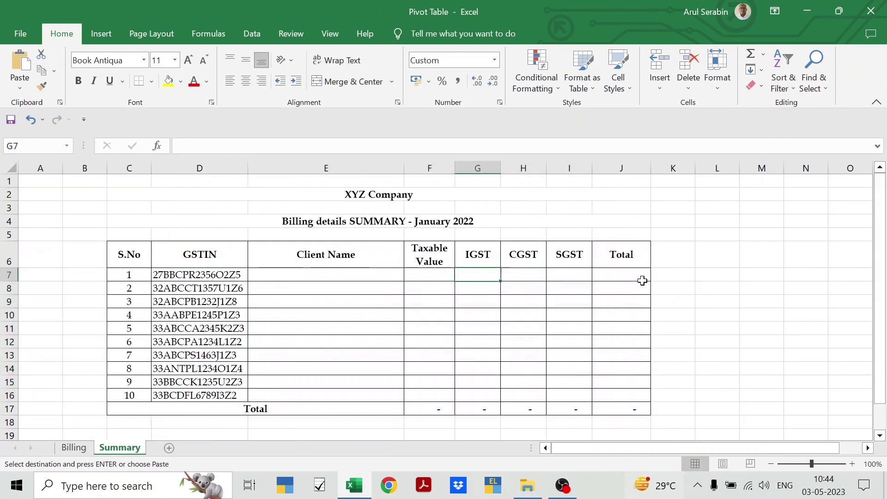
key("Left")
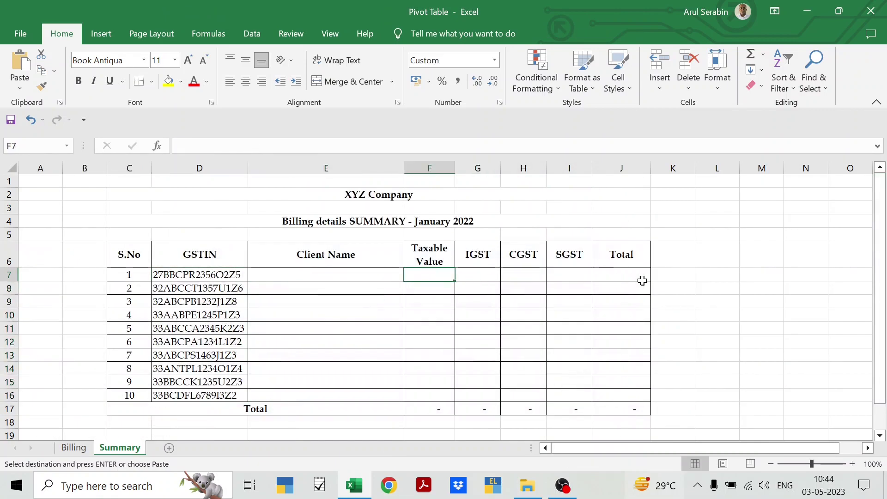
key("ctrl+alt+v")
key("v")
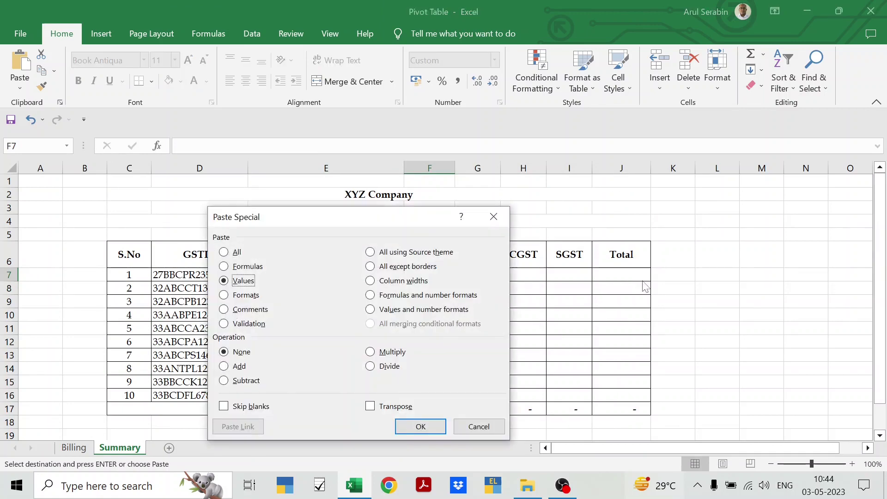
key("Return")
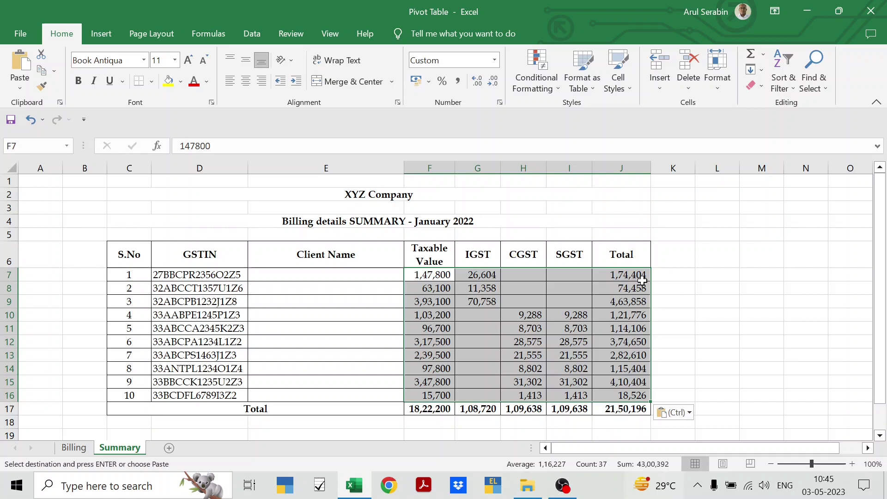
Copy the first GSTIN's text from Summary D7 and open Find on the Billing sheet.
key("Left")
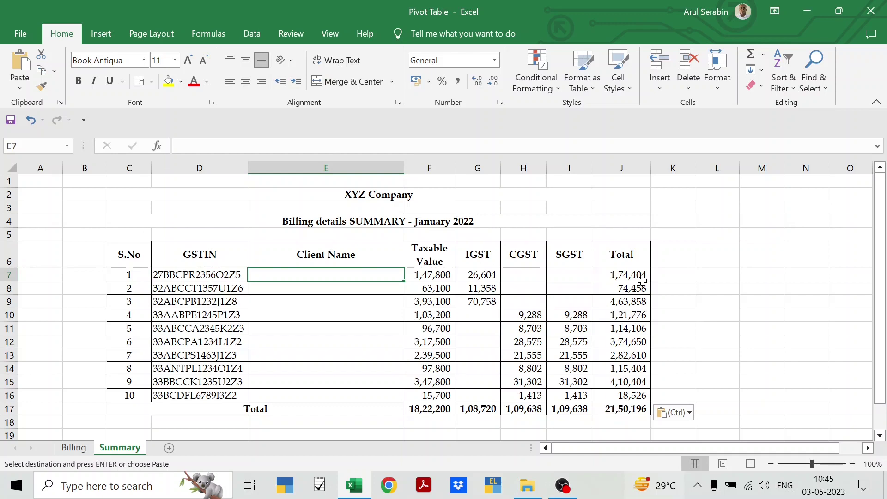
key("Left")
key("F2")
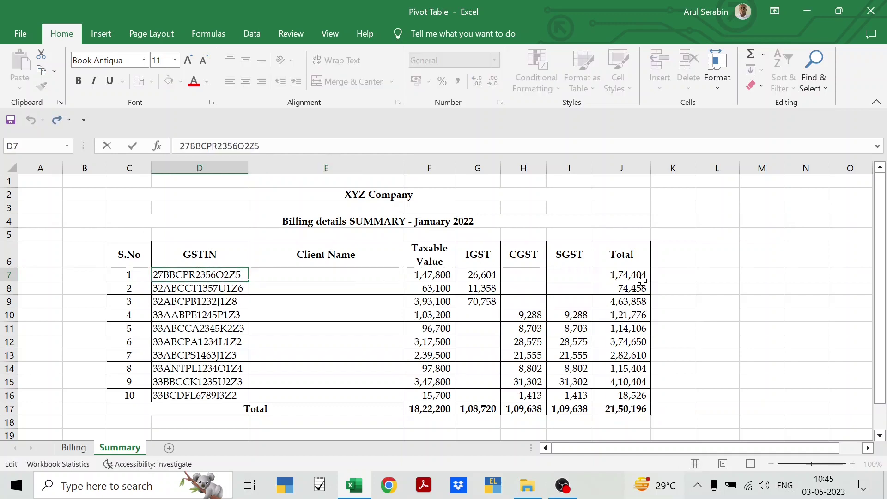
key("shift+Home")
key("ctrl+c")
key("Escape")
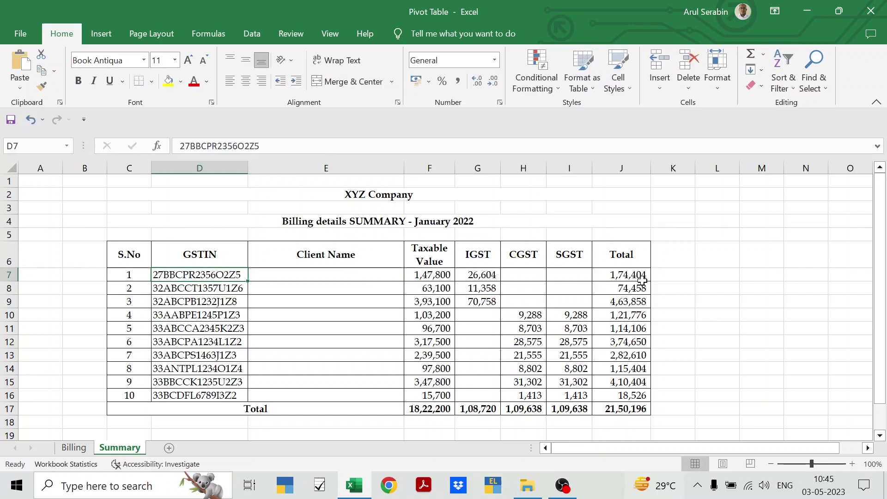
key("ctrl+Page_Up")
key("Left")
key("Left")
key("Left")
key("Left")
key("Left")
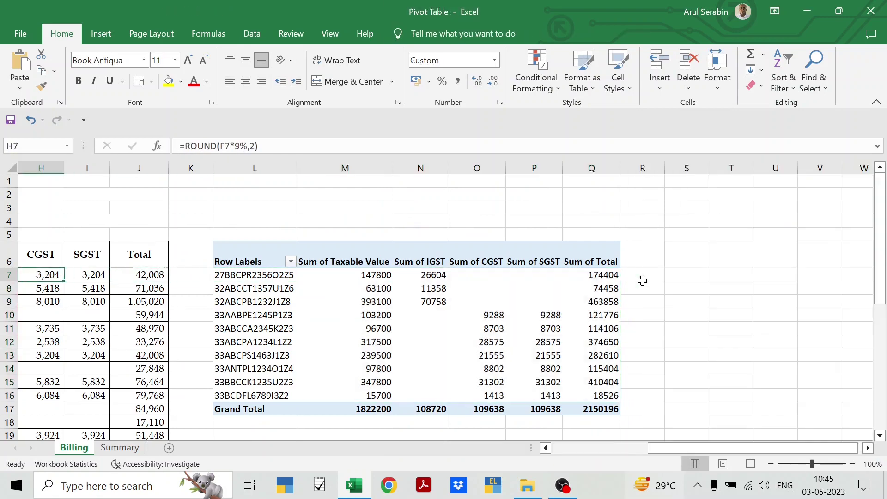
key("ctrl+f")
Find the first GSTIN at Billing D17, confirm its client is Rich Designers, then return to Summary E7.
key("ctrl+v")
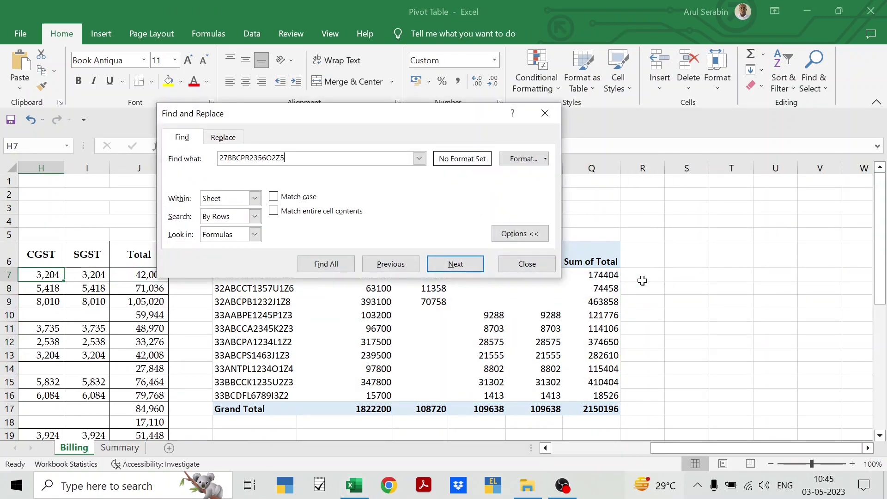
key("Return")
key("Return")
key("Escape")
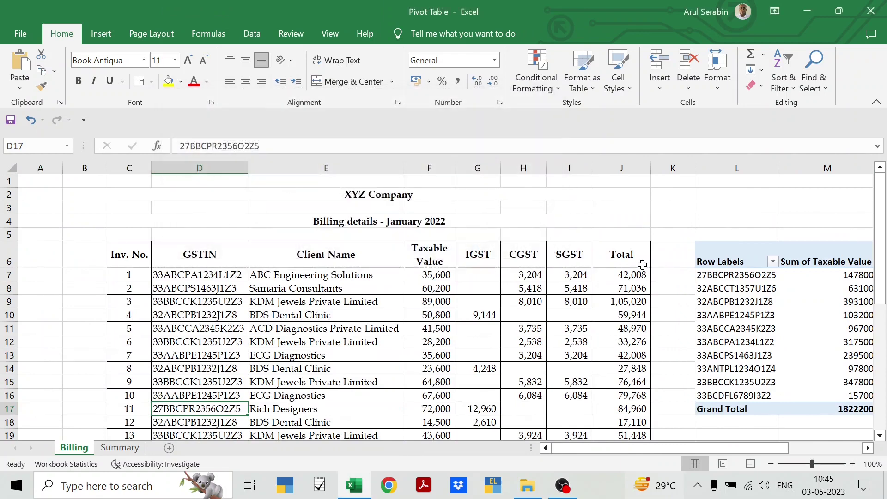
key("Right")
key("Left")
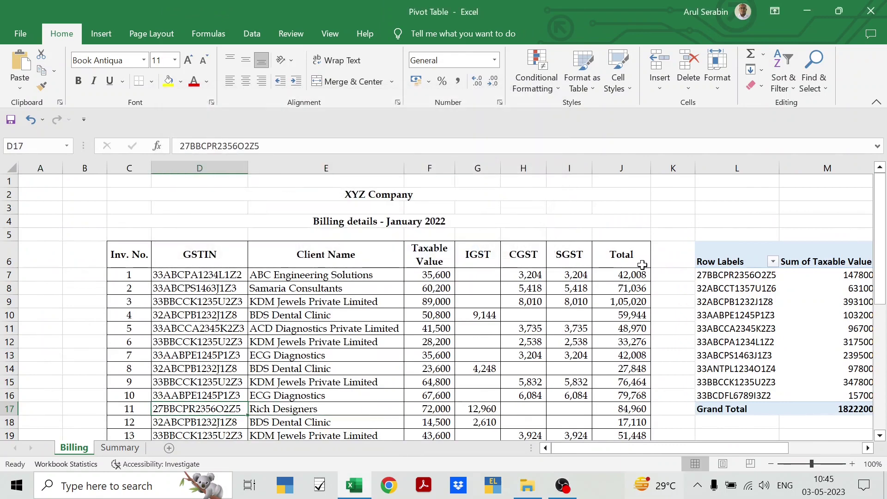
key("Right")
key("Left")
key("Right")
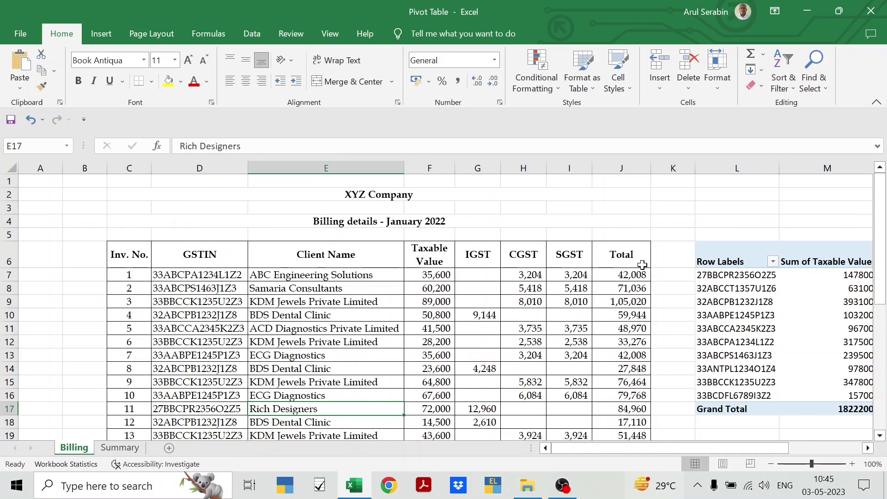
key("ctrl+Page_Down")
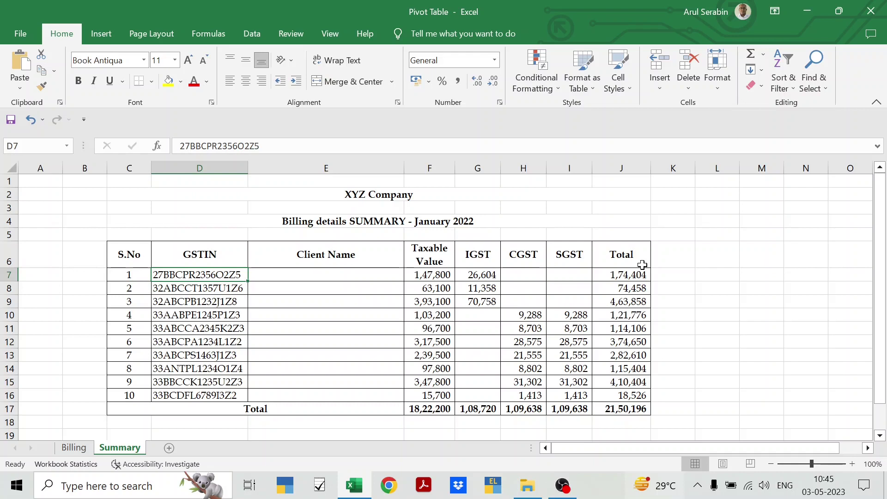
key("Right")
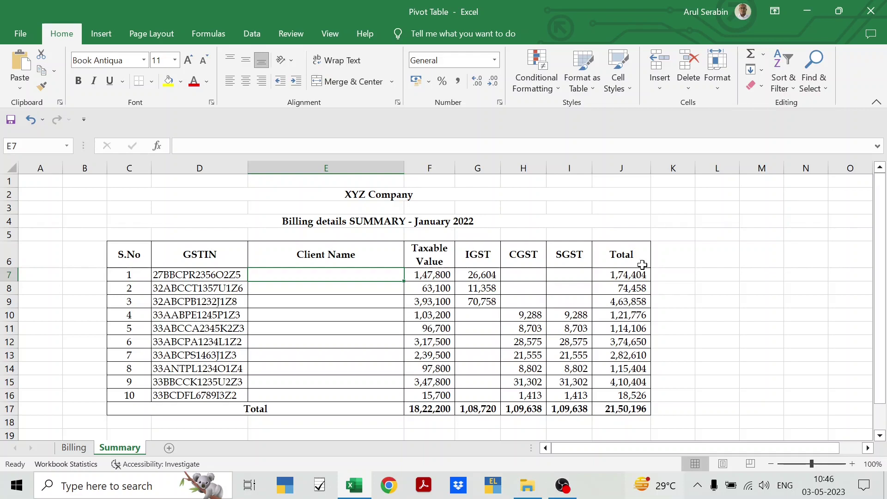
Enter =VLOOKUP(D7,Billing!$D$7:$E$36,2,0) in Summary E7, returning Rich Designers.
type("=vl")
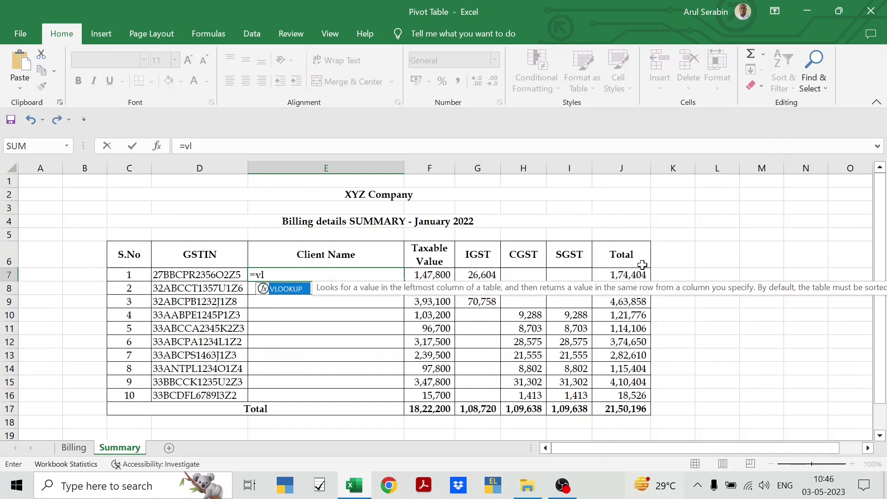
key("Tab")
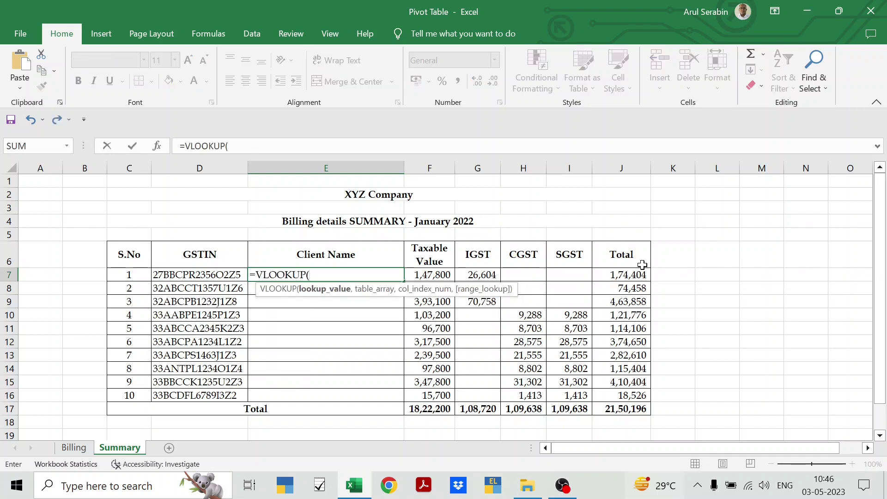
key("Left")
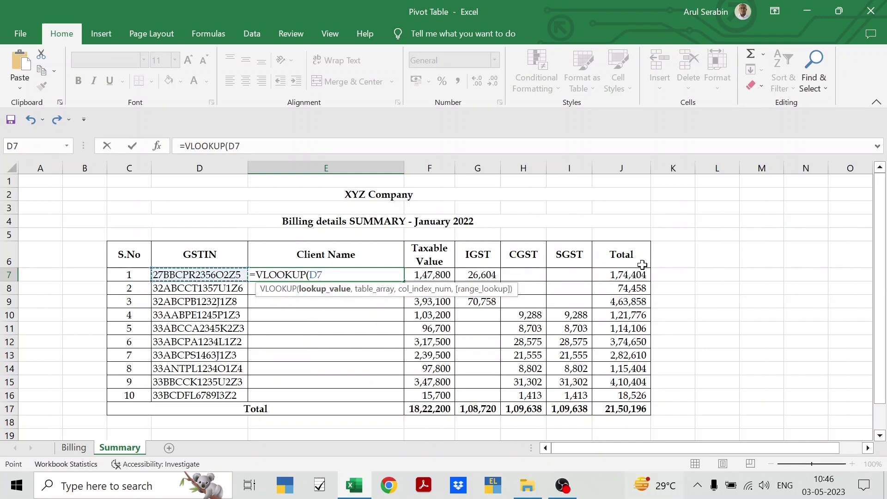
type(",")
key("ctrl+Page_Up")
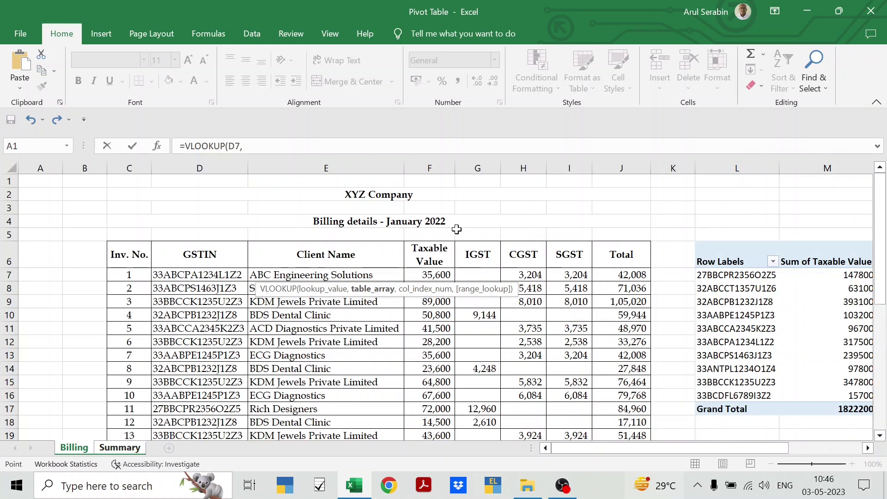
left_click(211, 276)
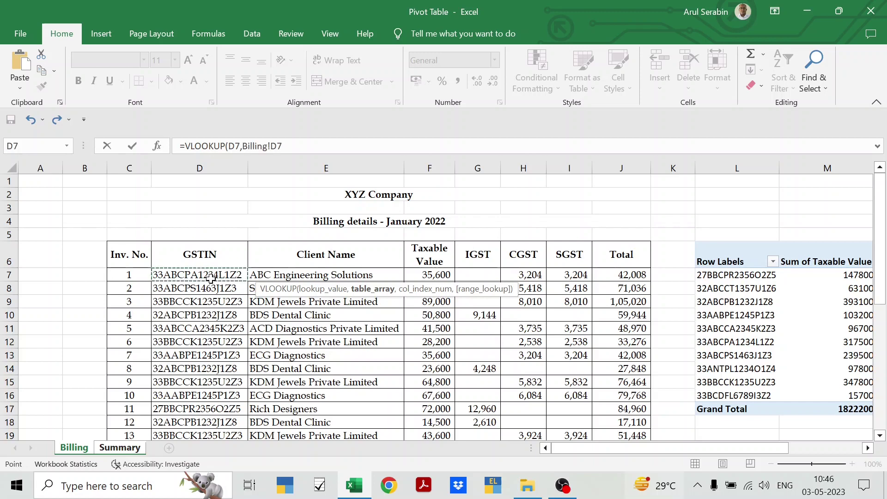
key("shift+Right")
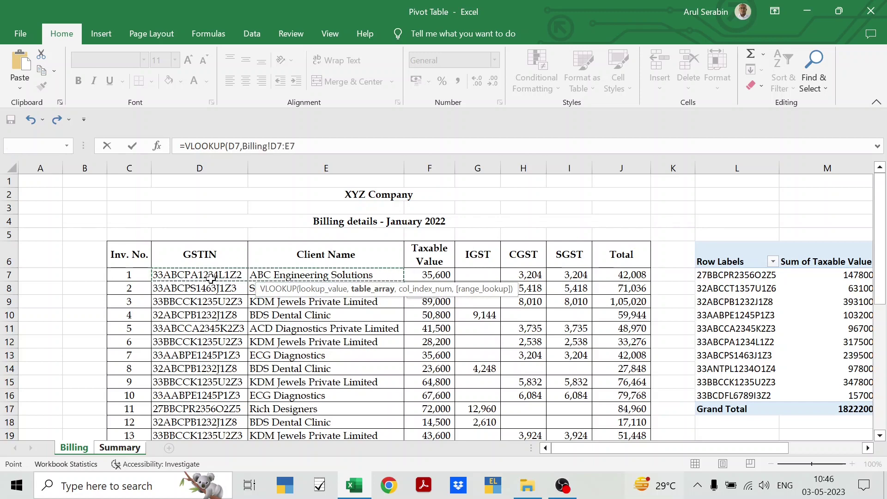
key("ctrl+shift+Down")
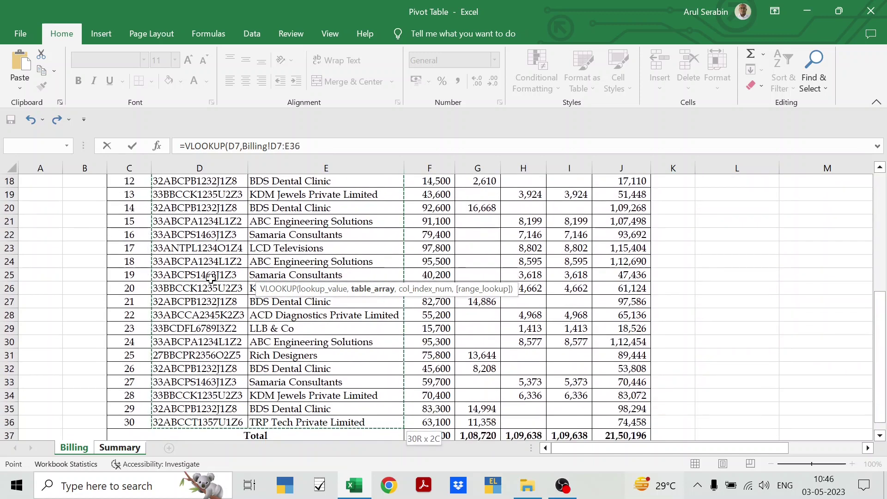
key("F4")
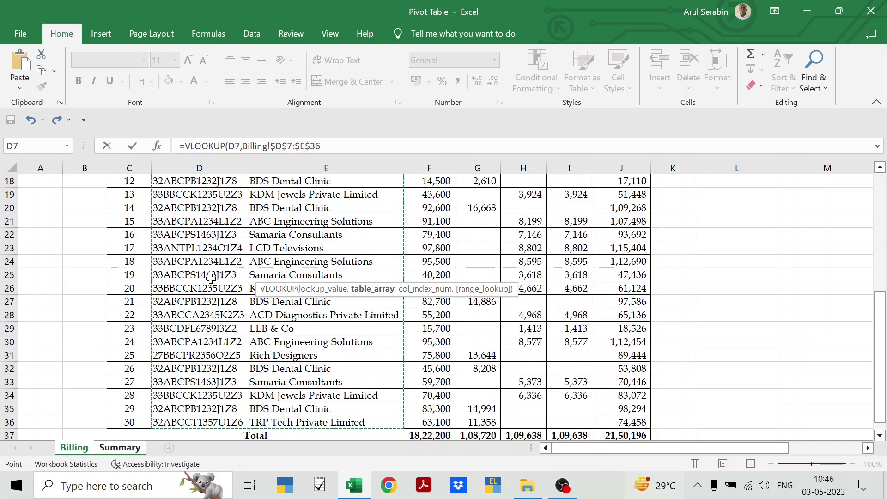
type(",")
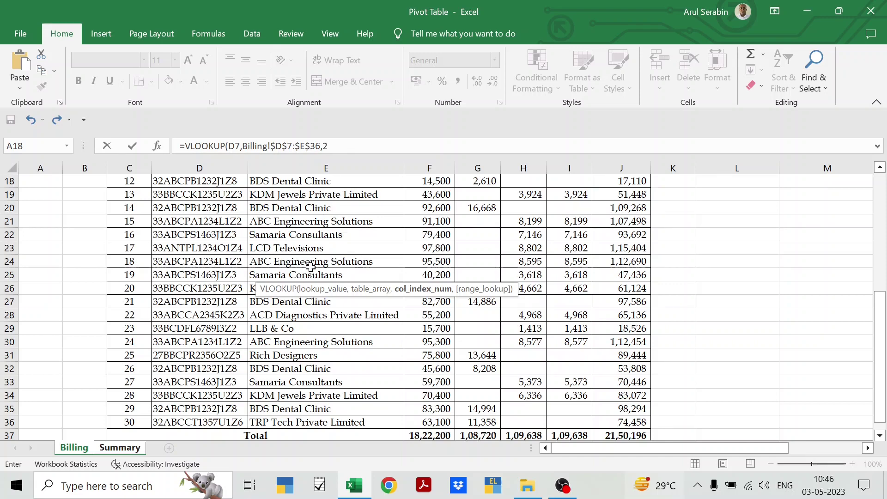
type("2,")
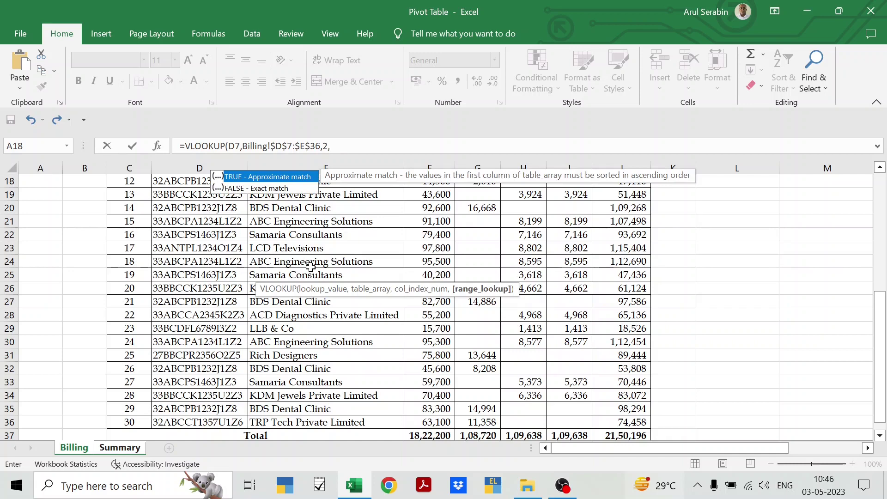
type("0")
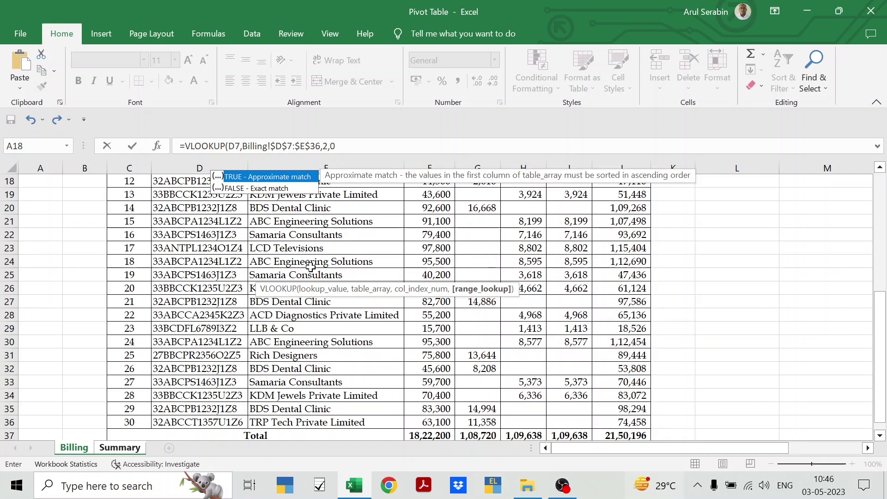
type(")")
key("Return")
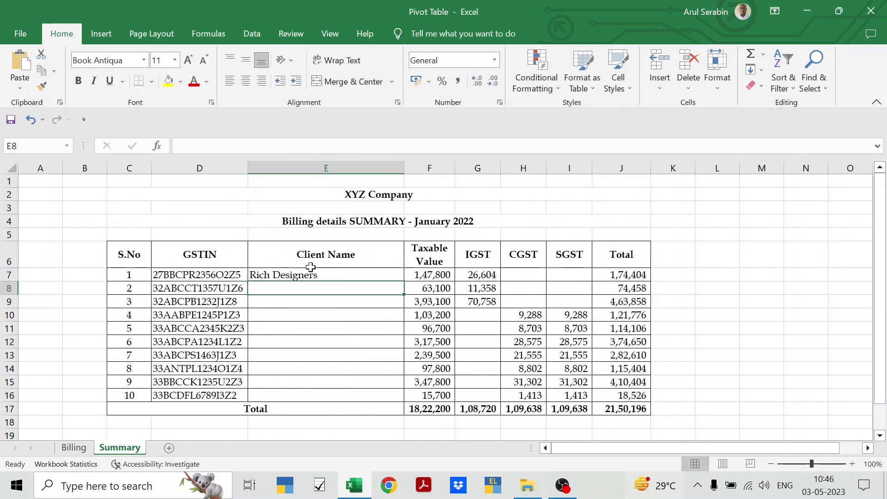
Copy the E7 lookup formula down through E16, showing clients from TRP Tech Private Limited to LLB & Co.
left_click(312, 271)
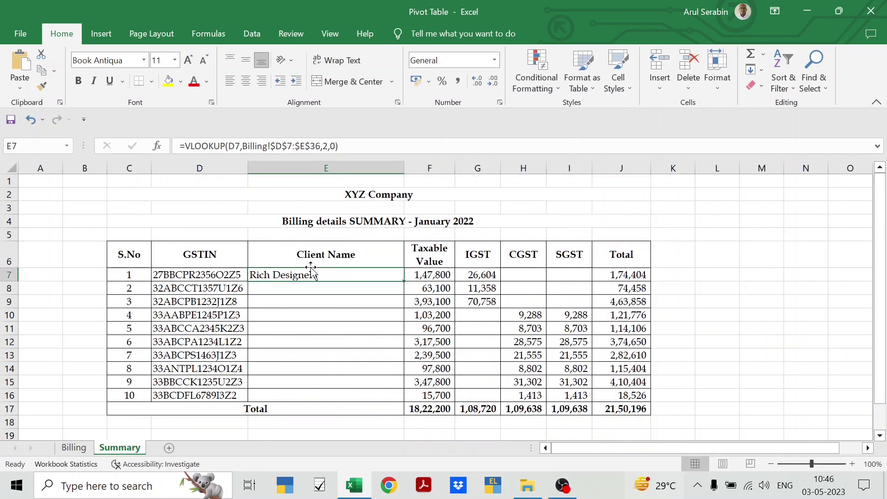
key("Left")
key("Right")
key("ctrl+c")
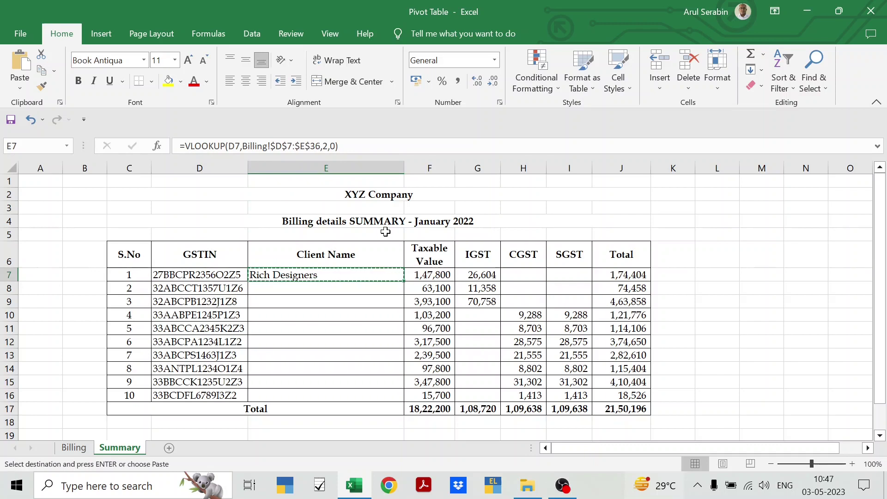
key("shift+Down")
key("shift+Down")
key("shift+Down")
key("shift+Down")
key("shift+Down")
key("shift+Down")
key("shift+Down")
key("shift+Down")
key("shift+Down")
key("Return")
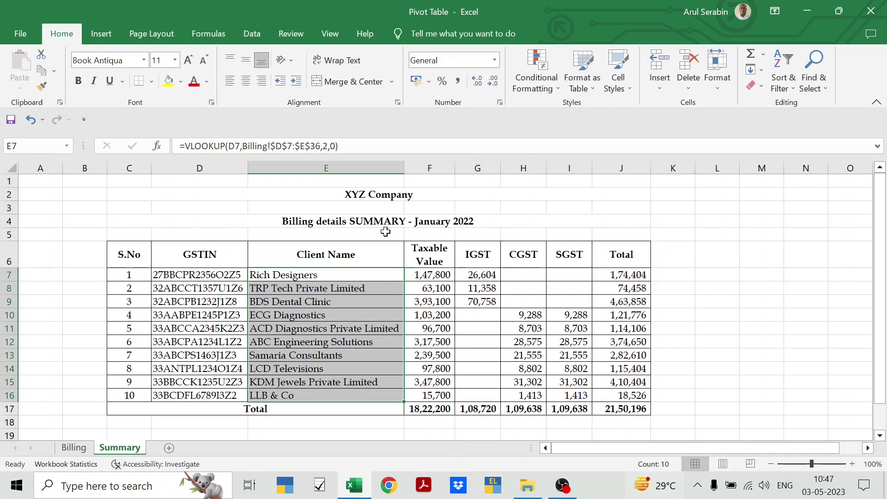
key("Down")
key("Down")
key("Down")
key("Down")
key("Down")
key("Down")
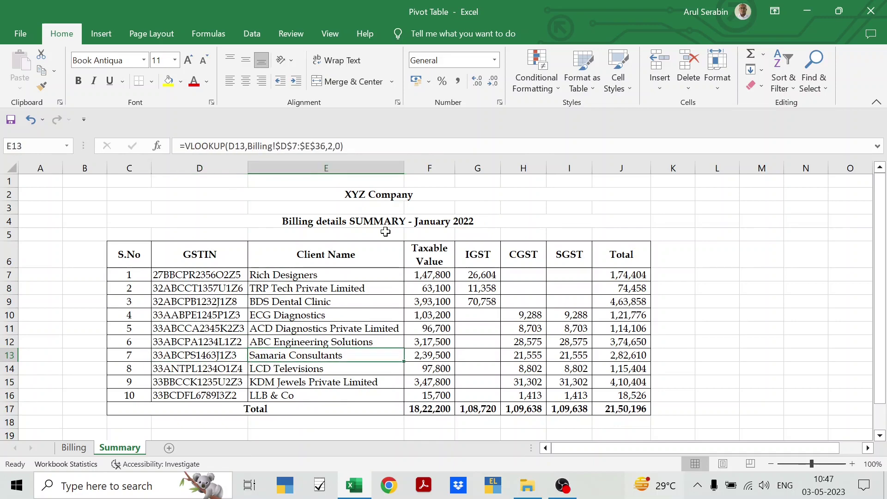
Select the Billing table's heading row C6:J6 and turn on AutoFilter.
key("ctrl+Page_Up")
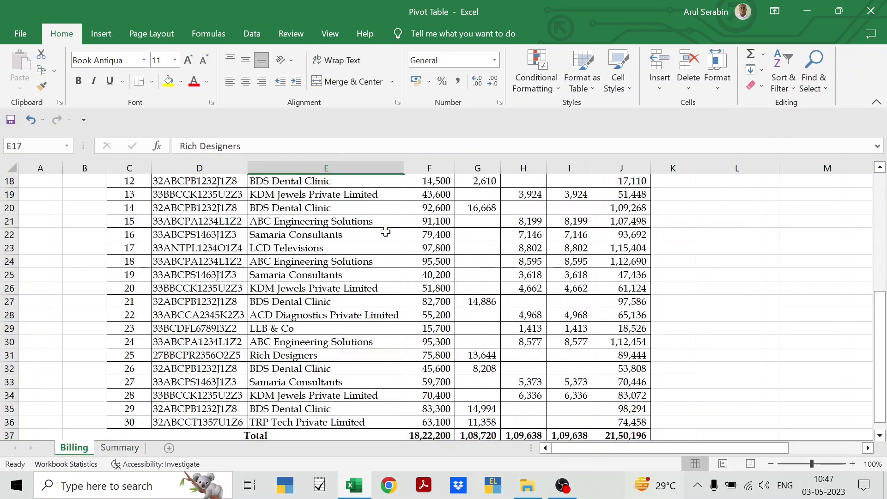
key("ctrl+Up")
key("ctrl+Left")
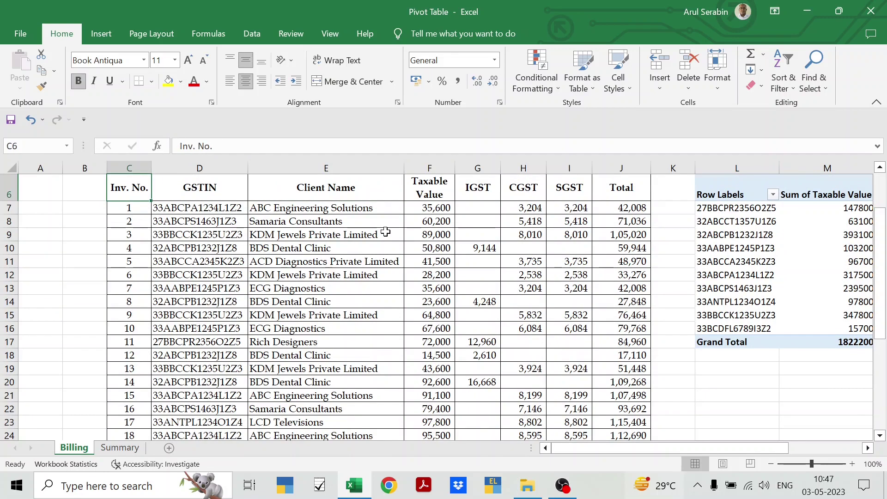
key("ctrl+Up")
key("ctrl+Down")
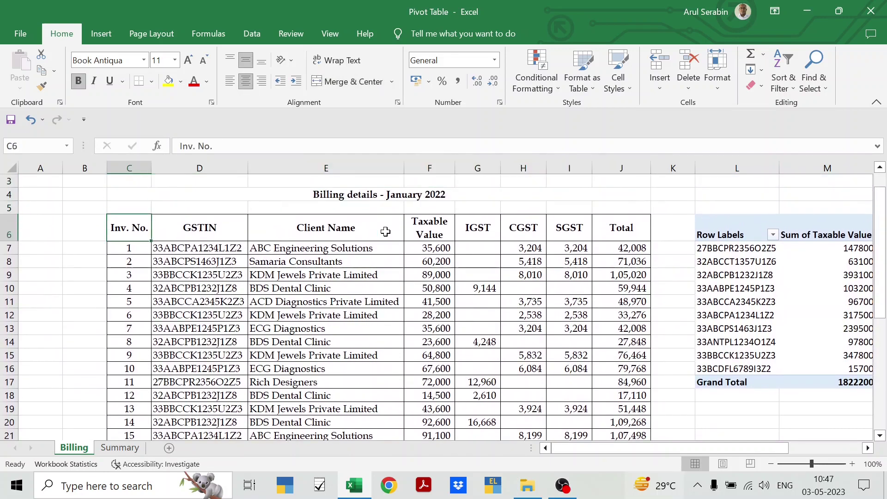
key("ctrl+shift+Right")
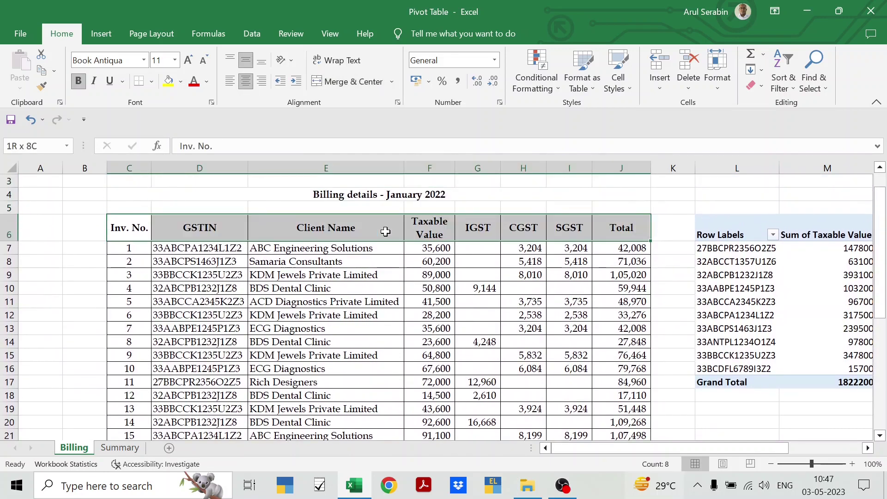
key("alt")
key("d")
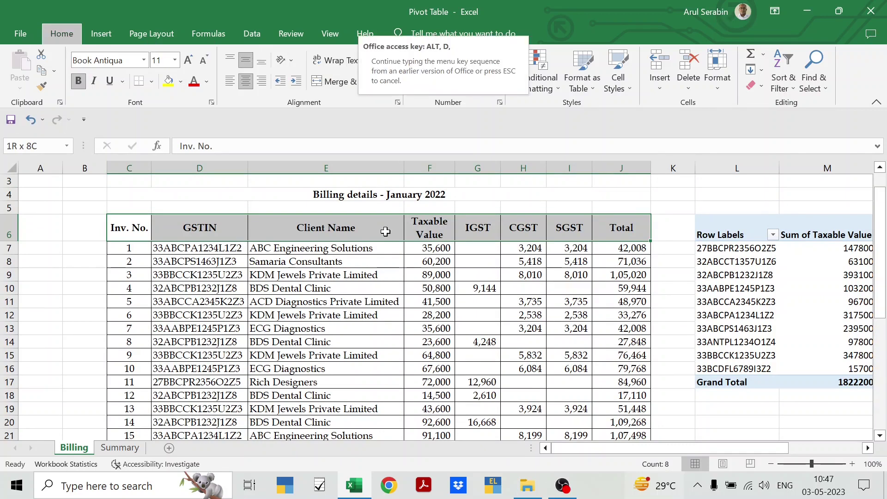
key("p")
key("Right")
key("Right")
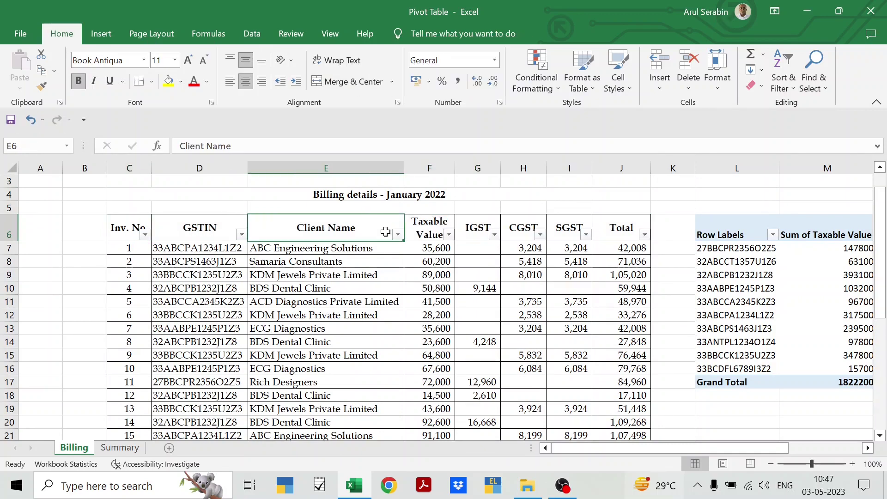
Filter the Client Name column to show only Samaria Consultants.
key("alt+Down")
key("Down")
key("Down")
key("Down")
key("Down")
key("Down")
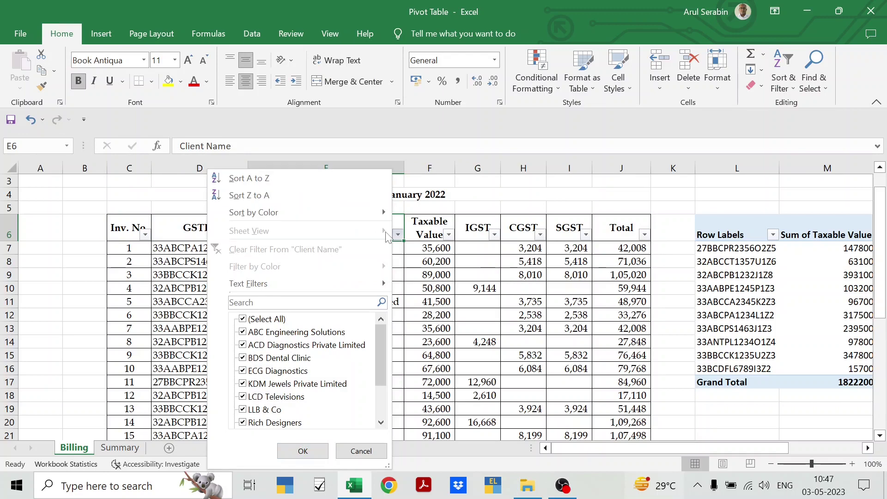
key("space")
key("Down")
key("Down")
key("Down")
key("Down")
key("Down")
key("Down")
key("Down")
key("Down")
key("Down")
key("Down")
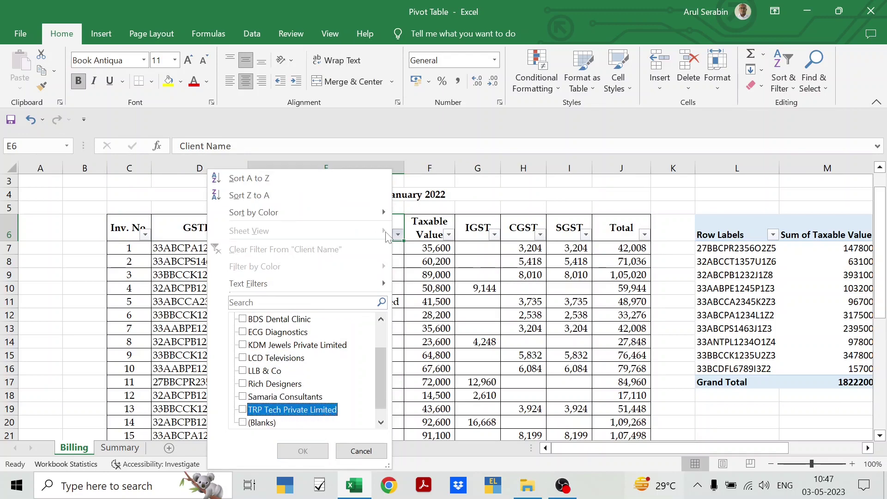
key("Up")
key("space")
key("Return")
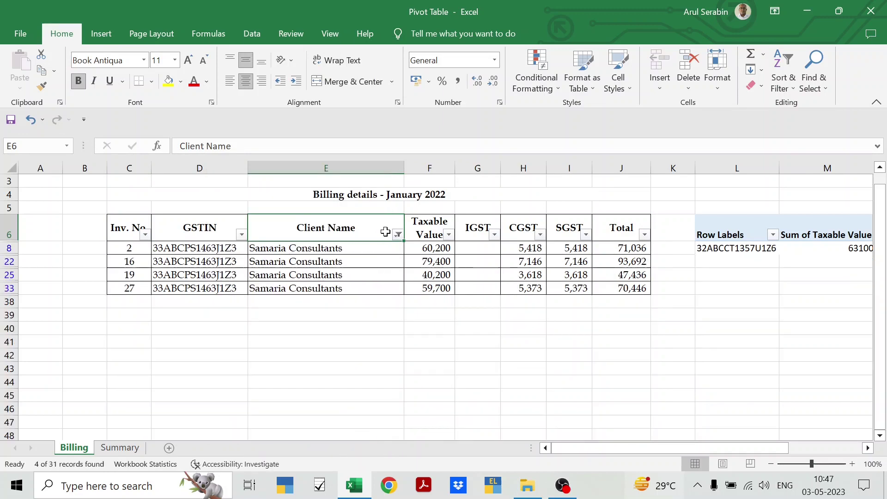
Select Samaria's taxable values to read the 2,39,500 sum, then compare with Summary F13.
key("Down")
key("Down")
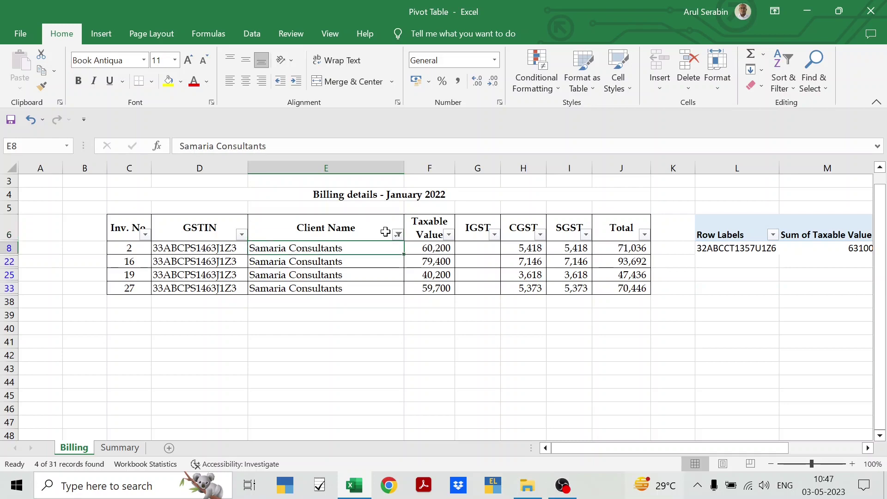
key("Up")
key("Right")
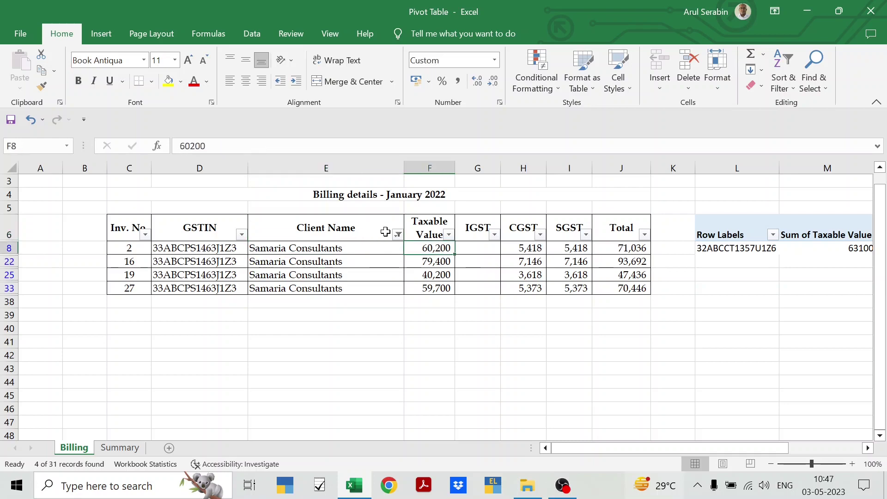
key("Up")
key("Down")
key("ctrl+shift+Down")
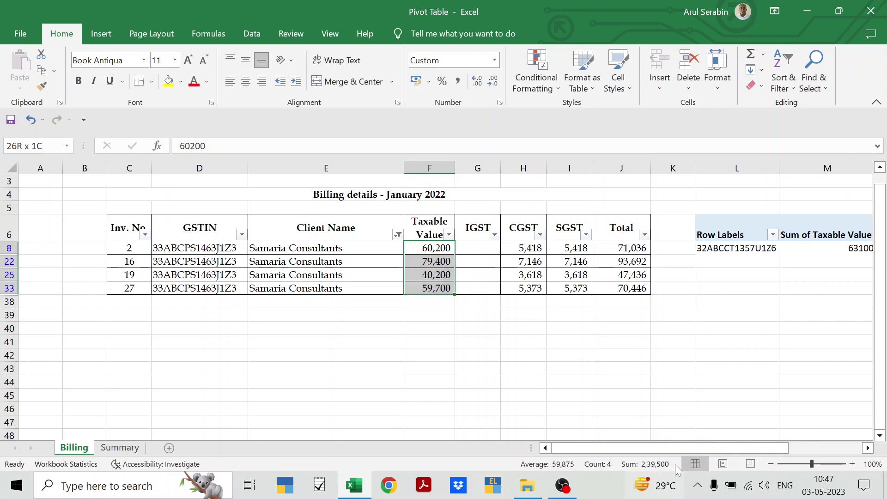
key("ctrl+Page_Down")
key("Right")
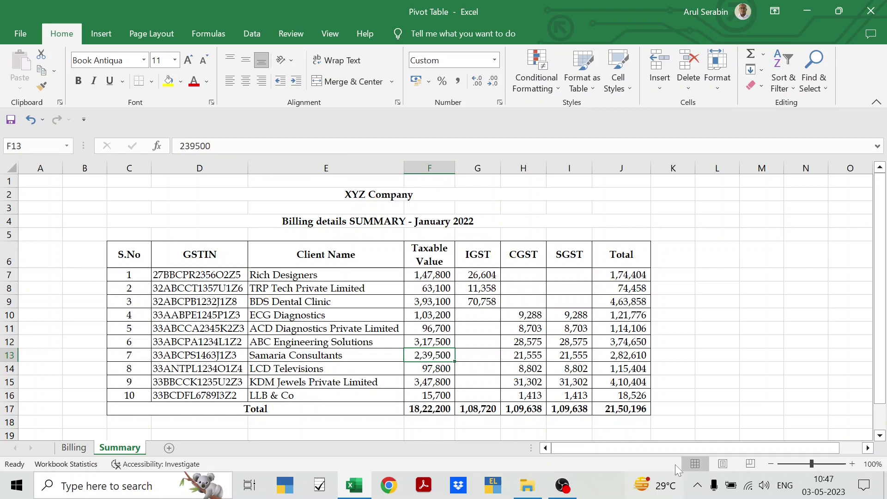
key("ctrl+Page_Up")
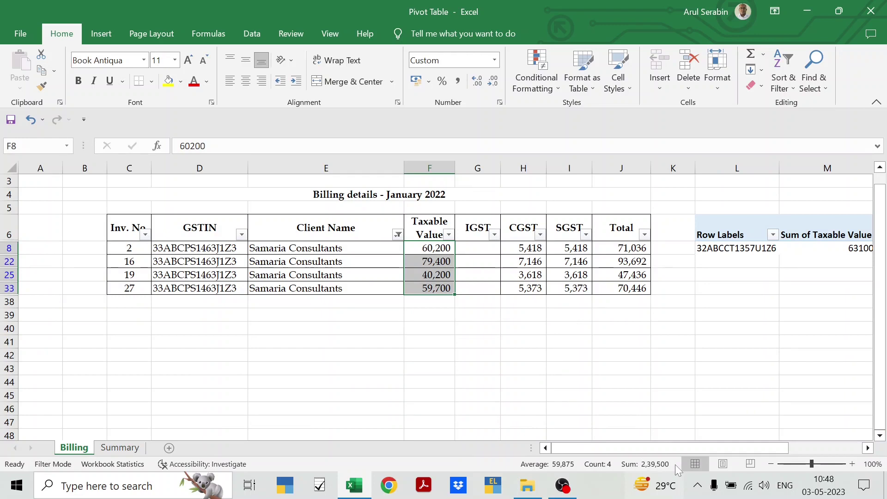
key("ctrl+Page_Down")
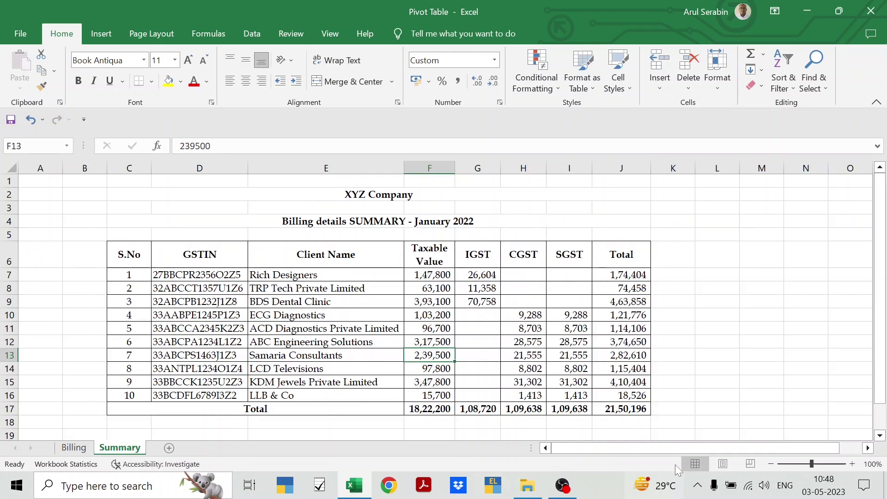
key("ctrl+Page_Up")
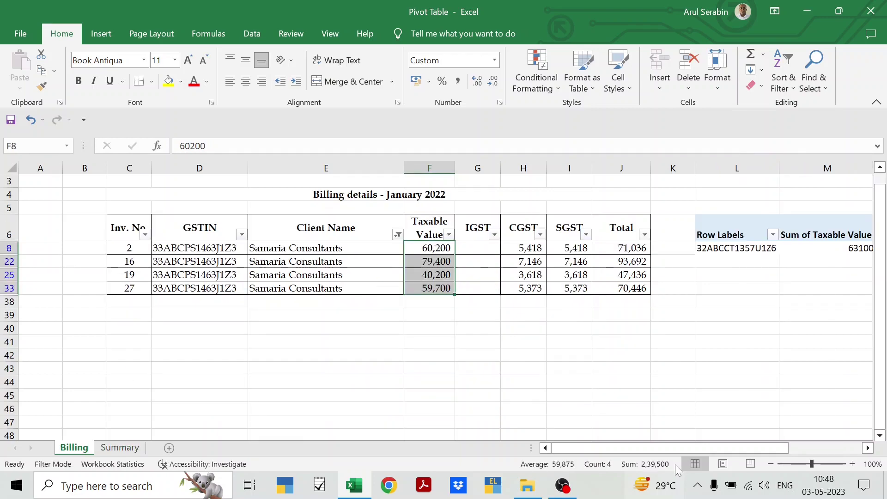
key("ctrl+Page_Down")
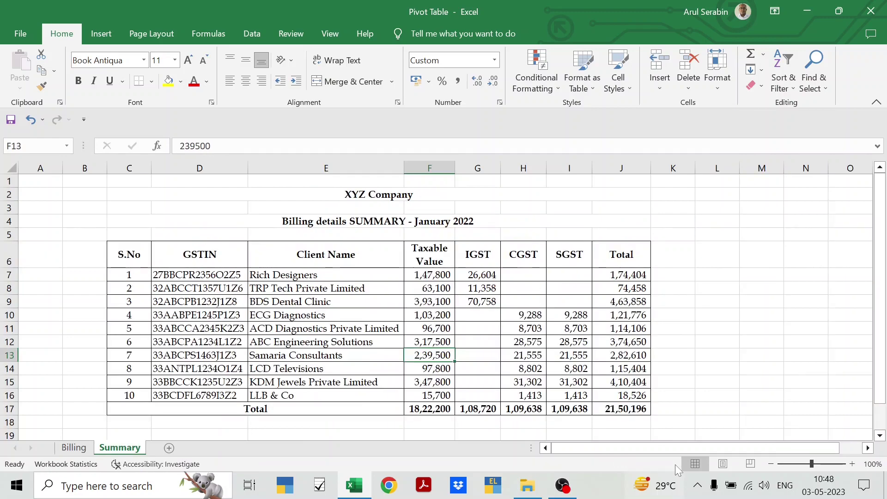